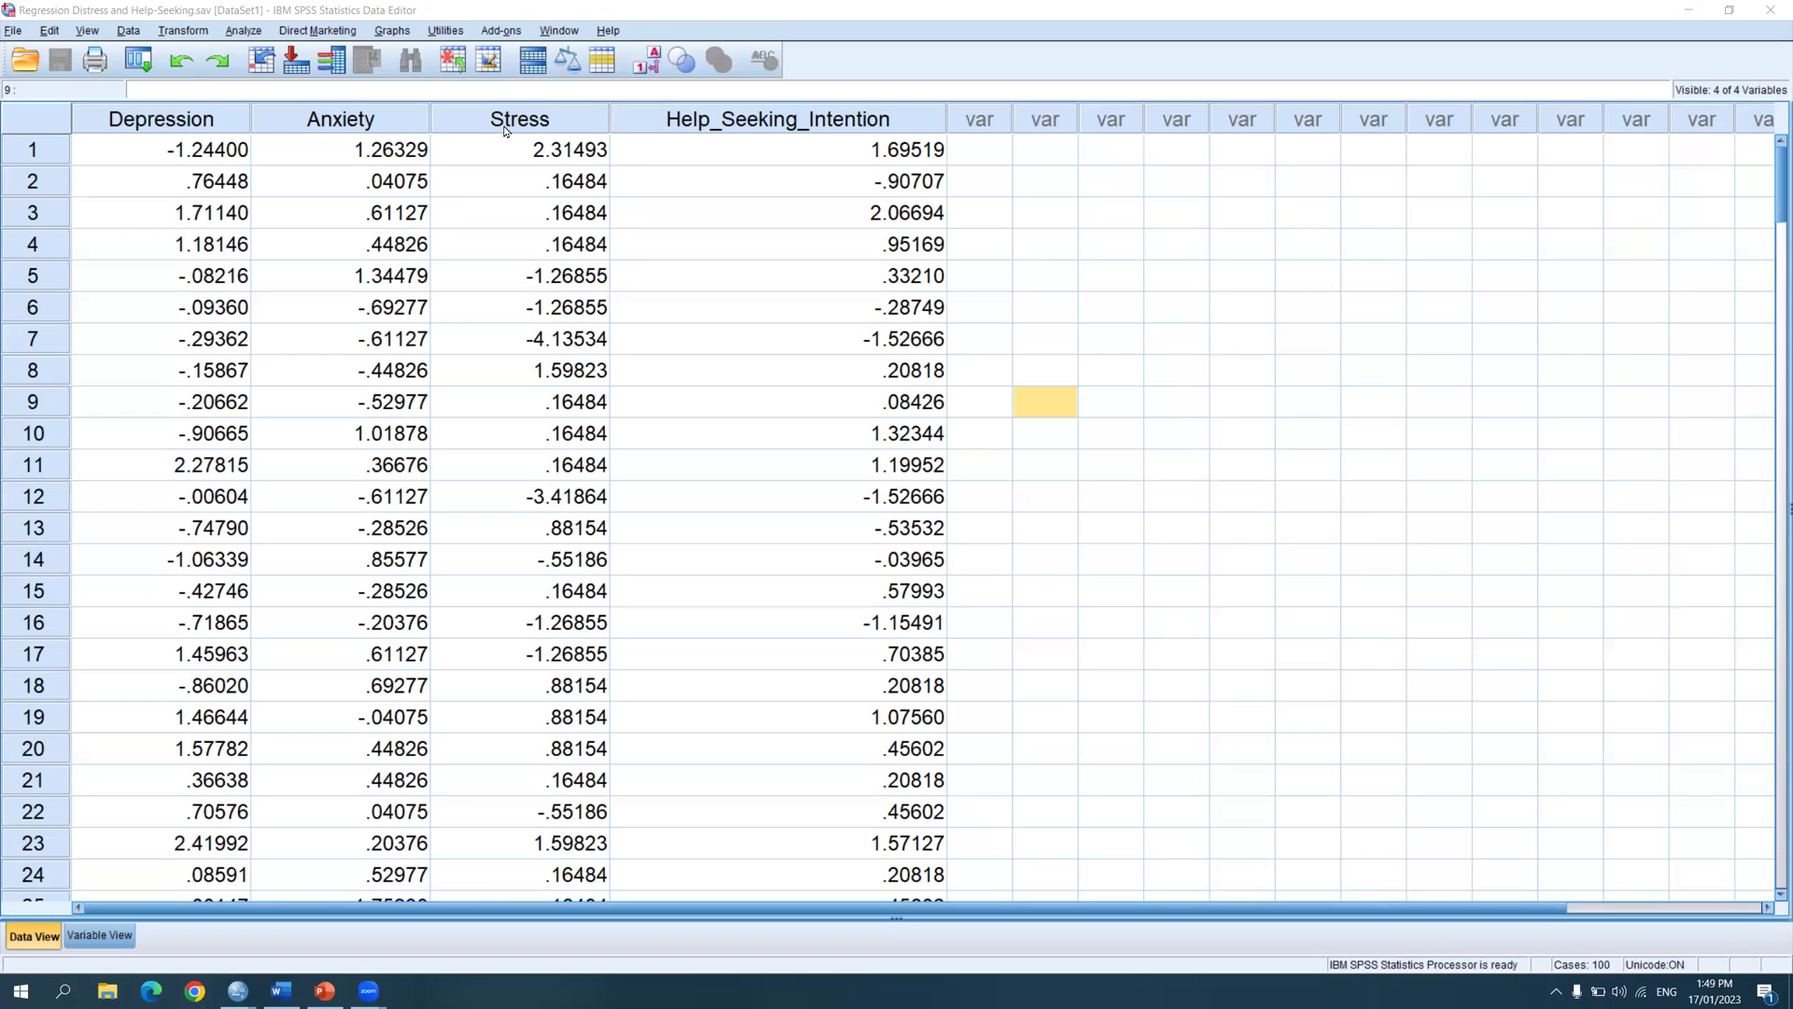
# Examine the Depression, Anxiety, Stress and Help_Seeking_Intention columns of the dataset one by one.
pyautogui.click(211, 120)
pyautogui.click(354, 123)
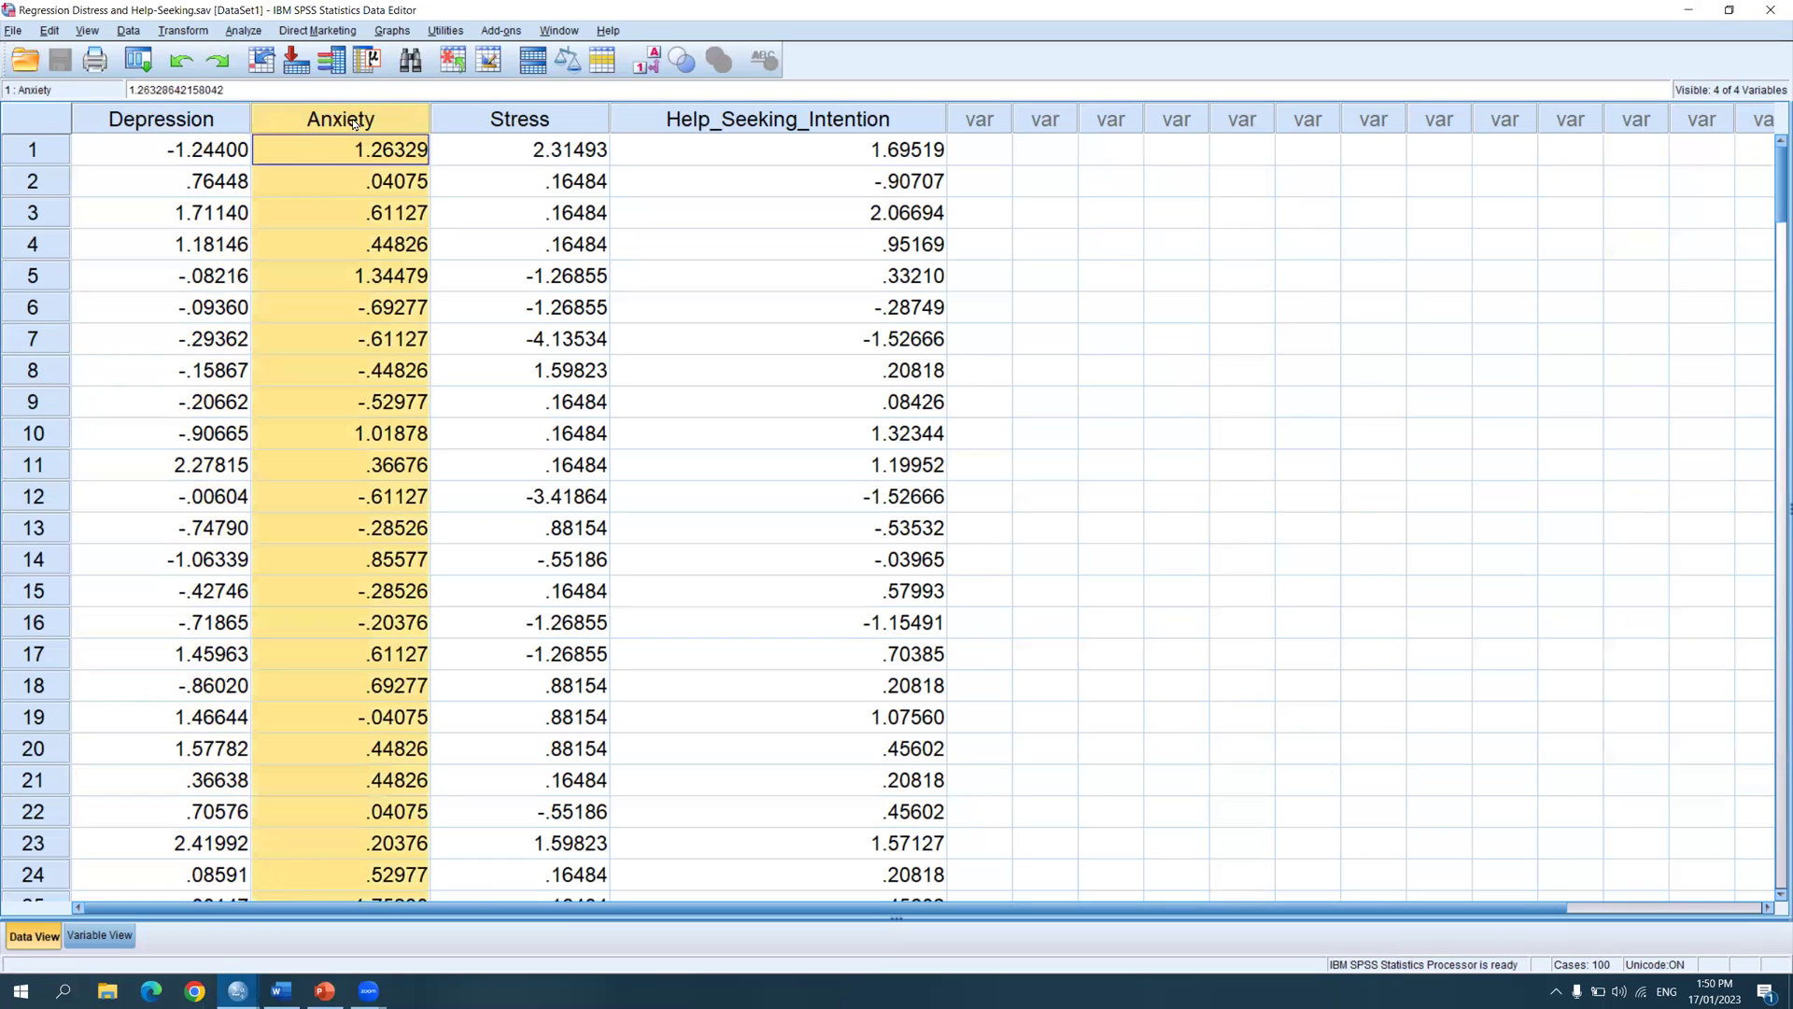
pyautogui.click(484, 119)
pyautogui.click(803, 114)
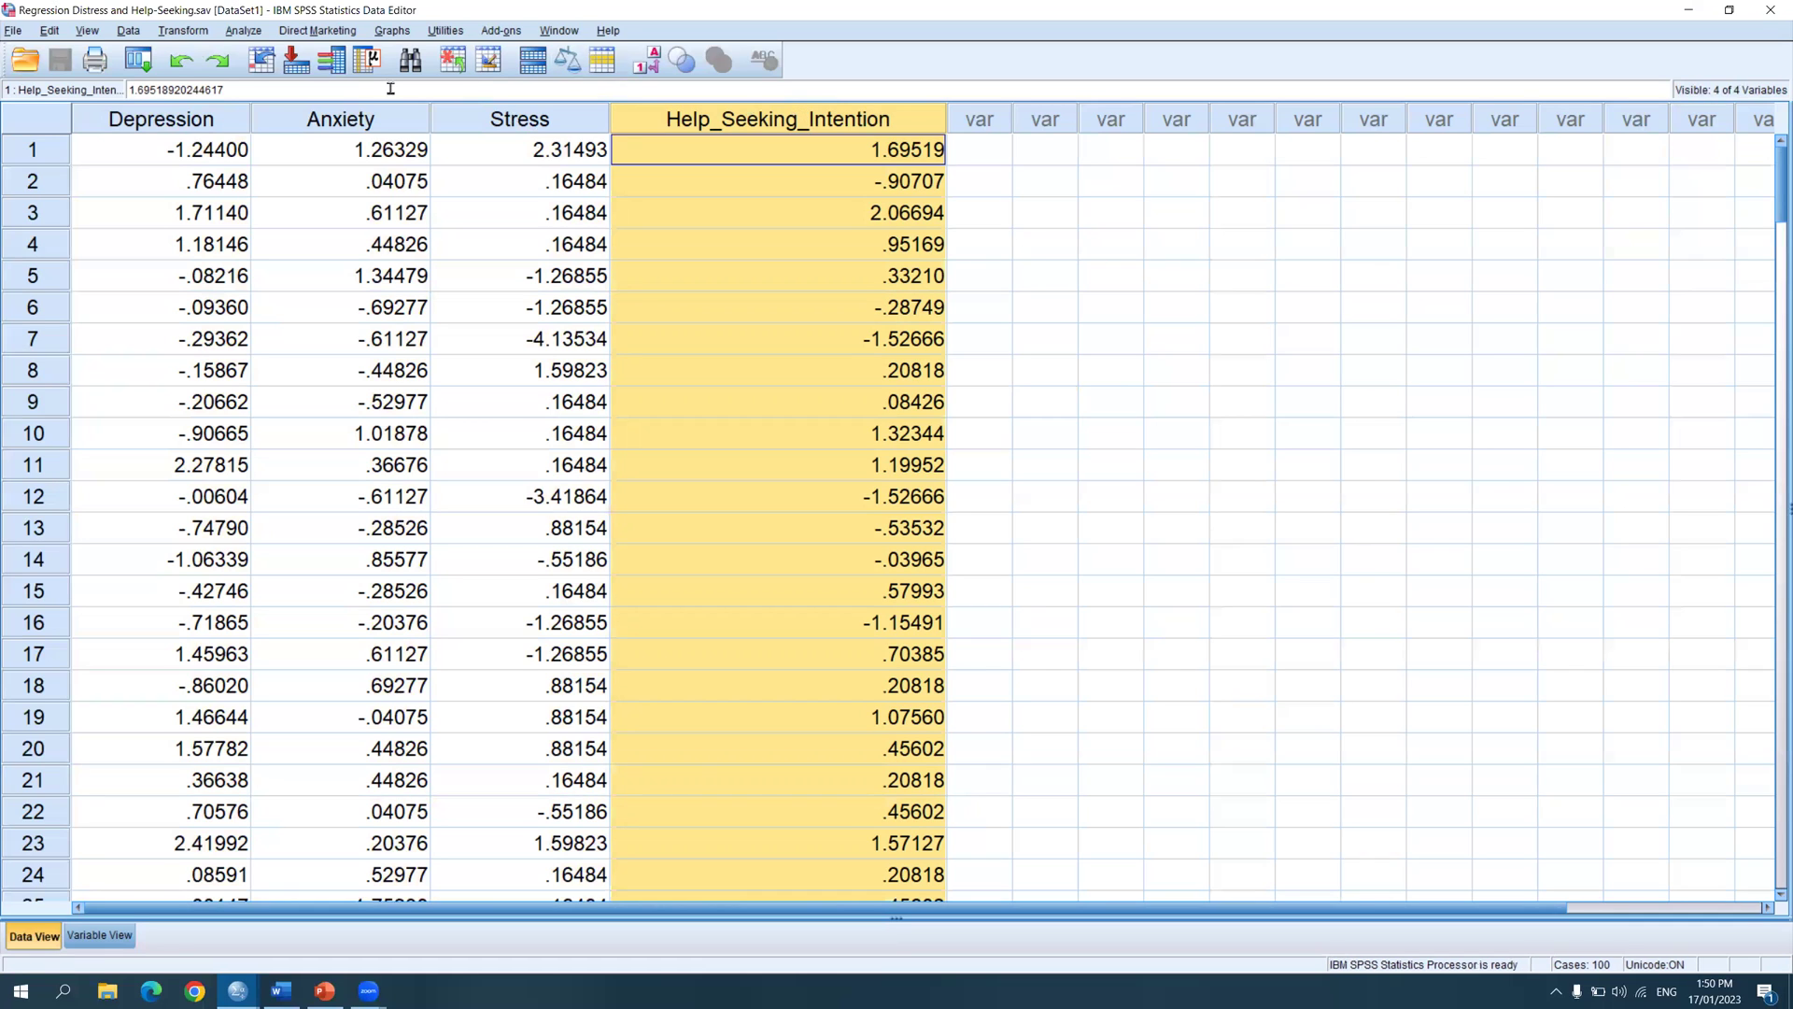
pyautogui.click(192, 124)
pyautogui.click(325, 121)
pyautogui.click(471, 121)
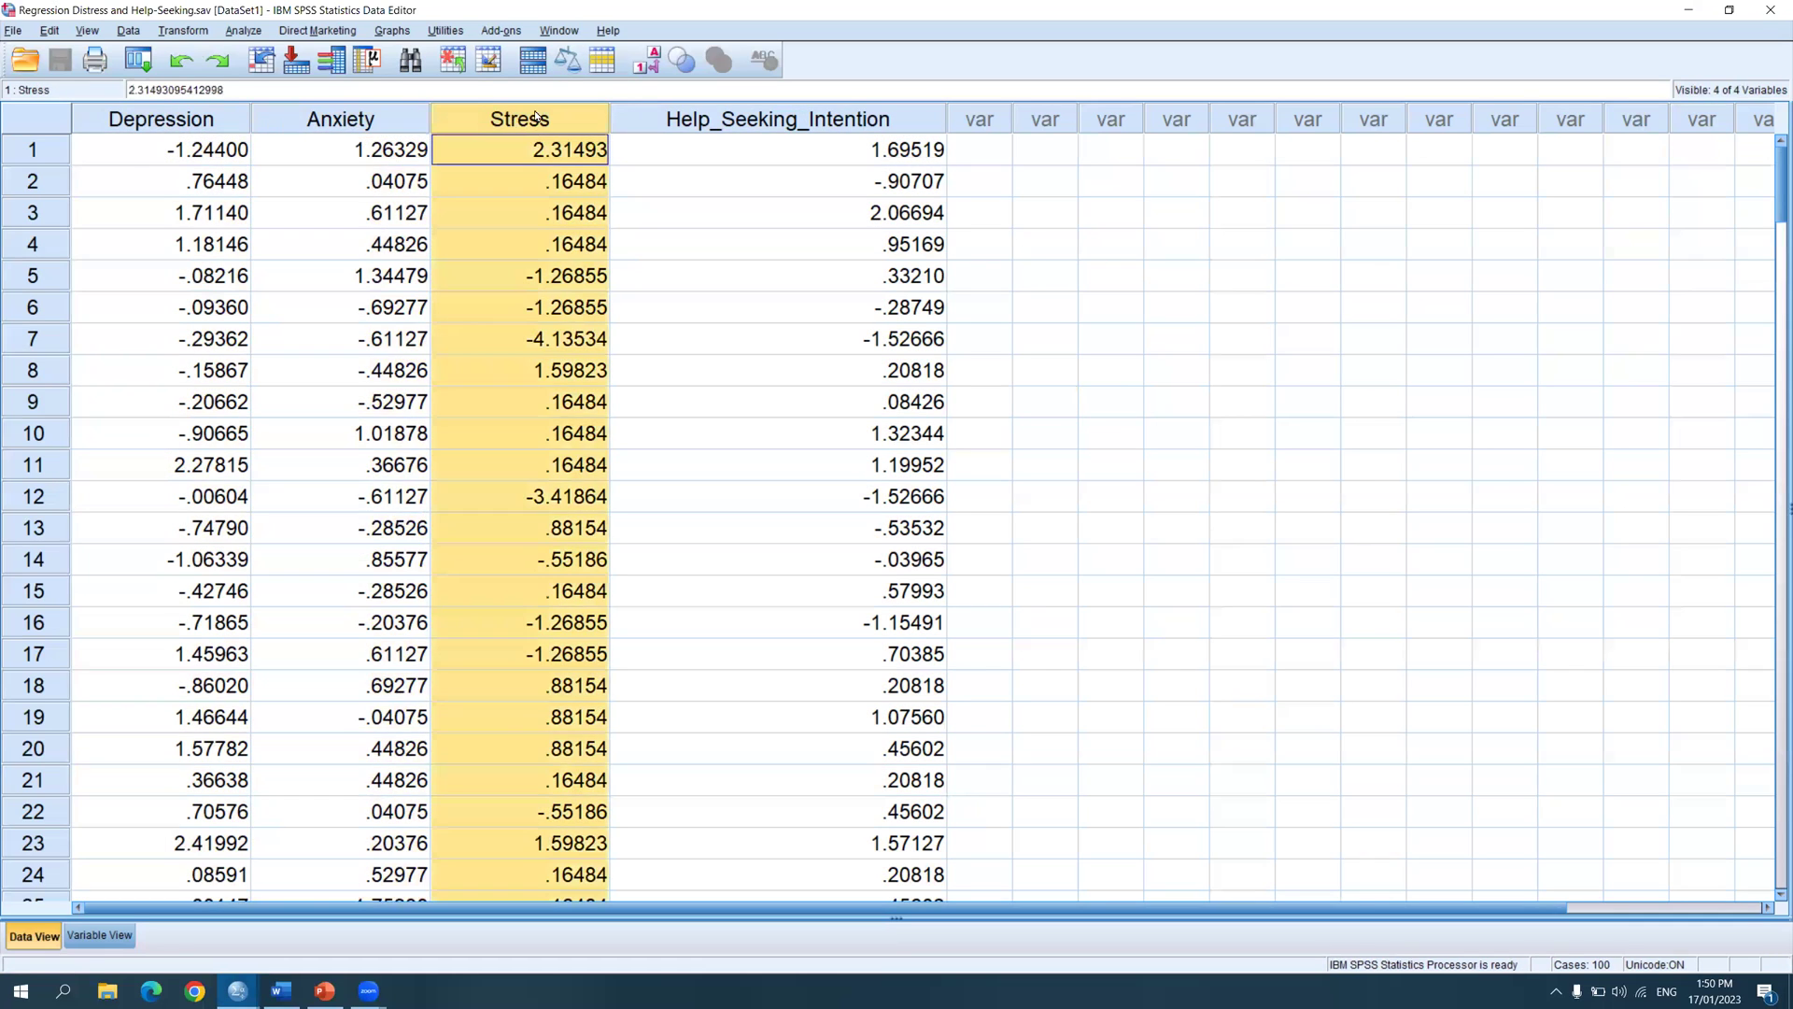
pyautogui.click(695, 123)
pyautogui.click(159, 126)
pyautogui.click(683, 117)
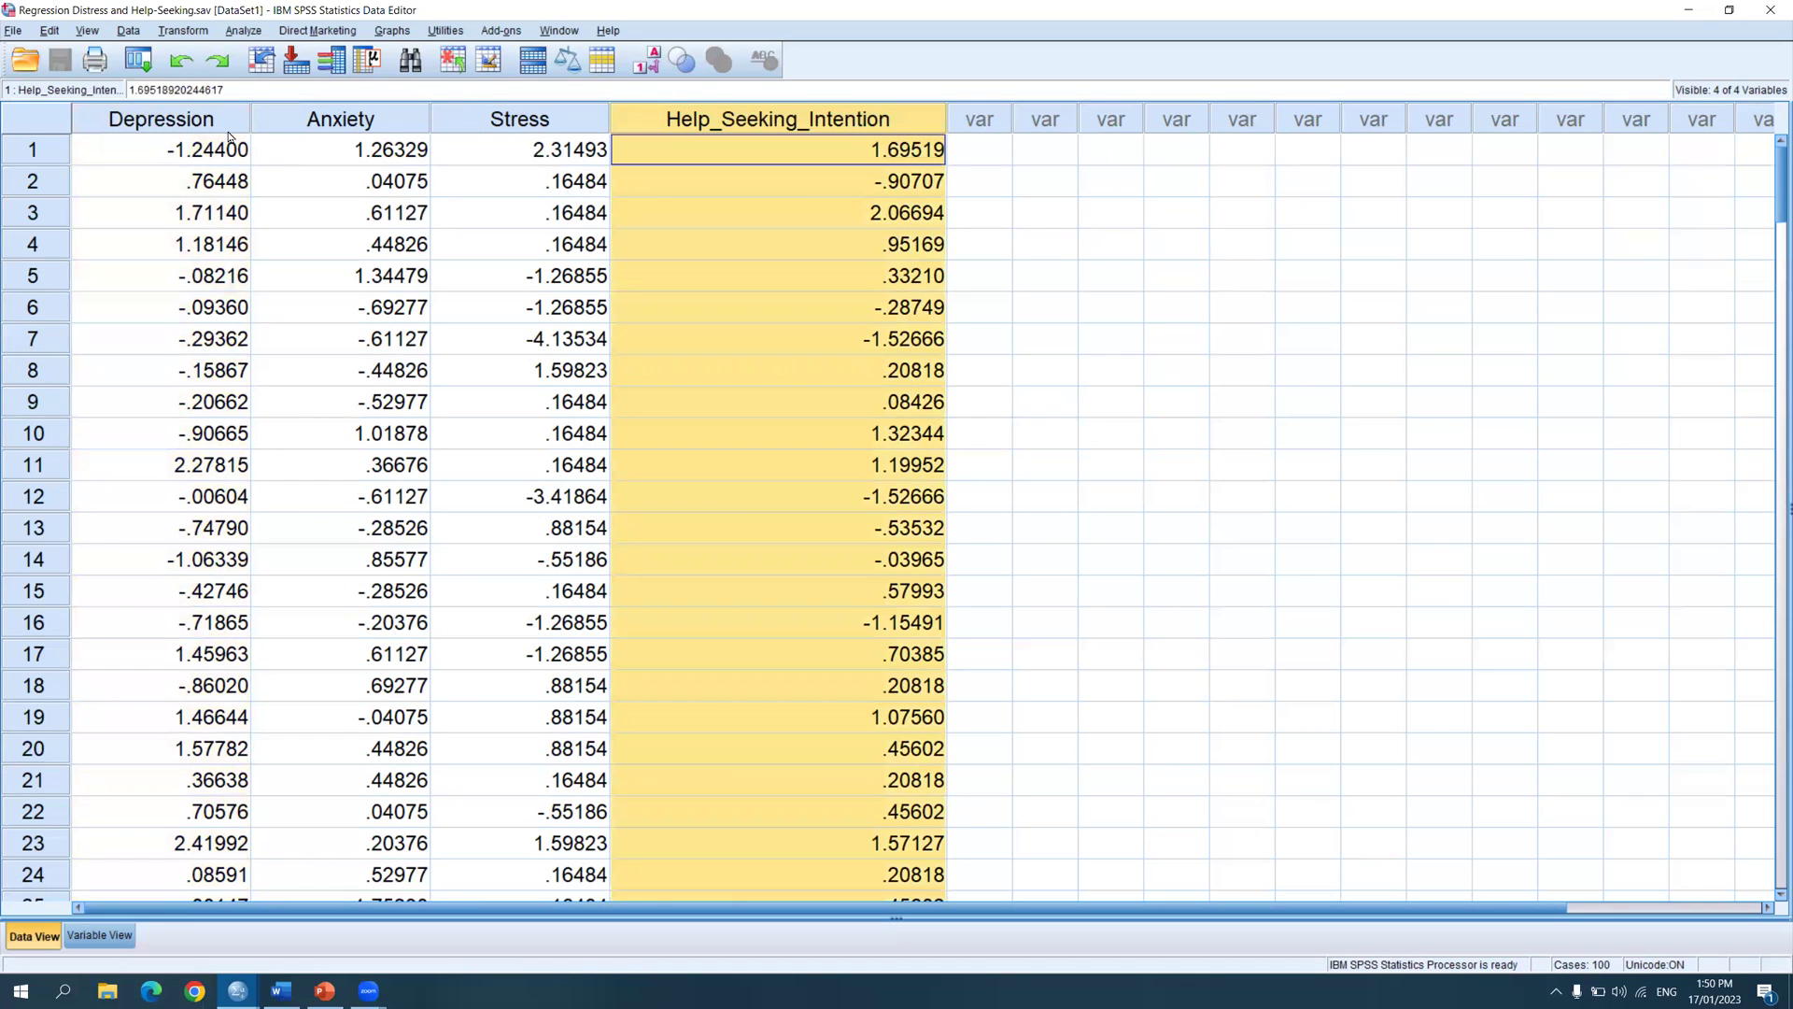
pyautogui.click(194, 128)
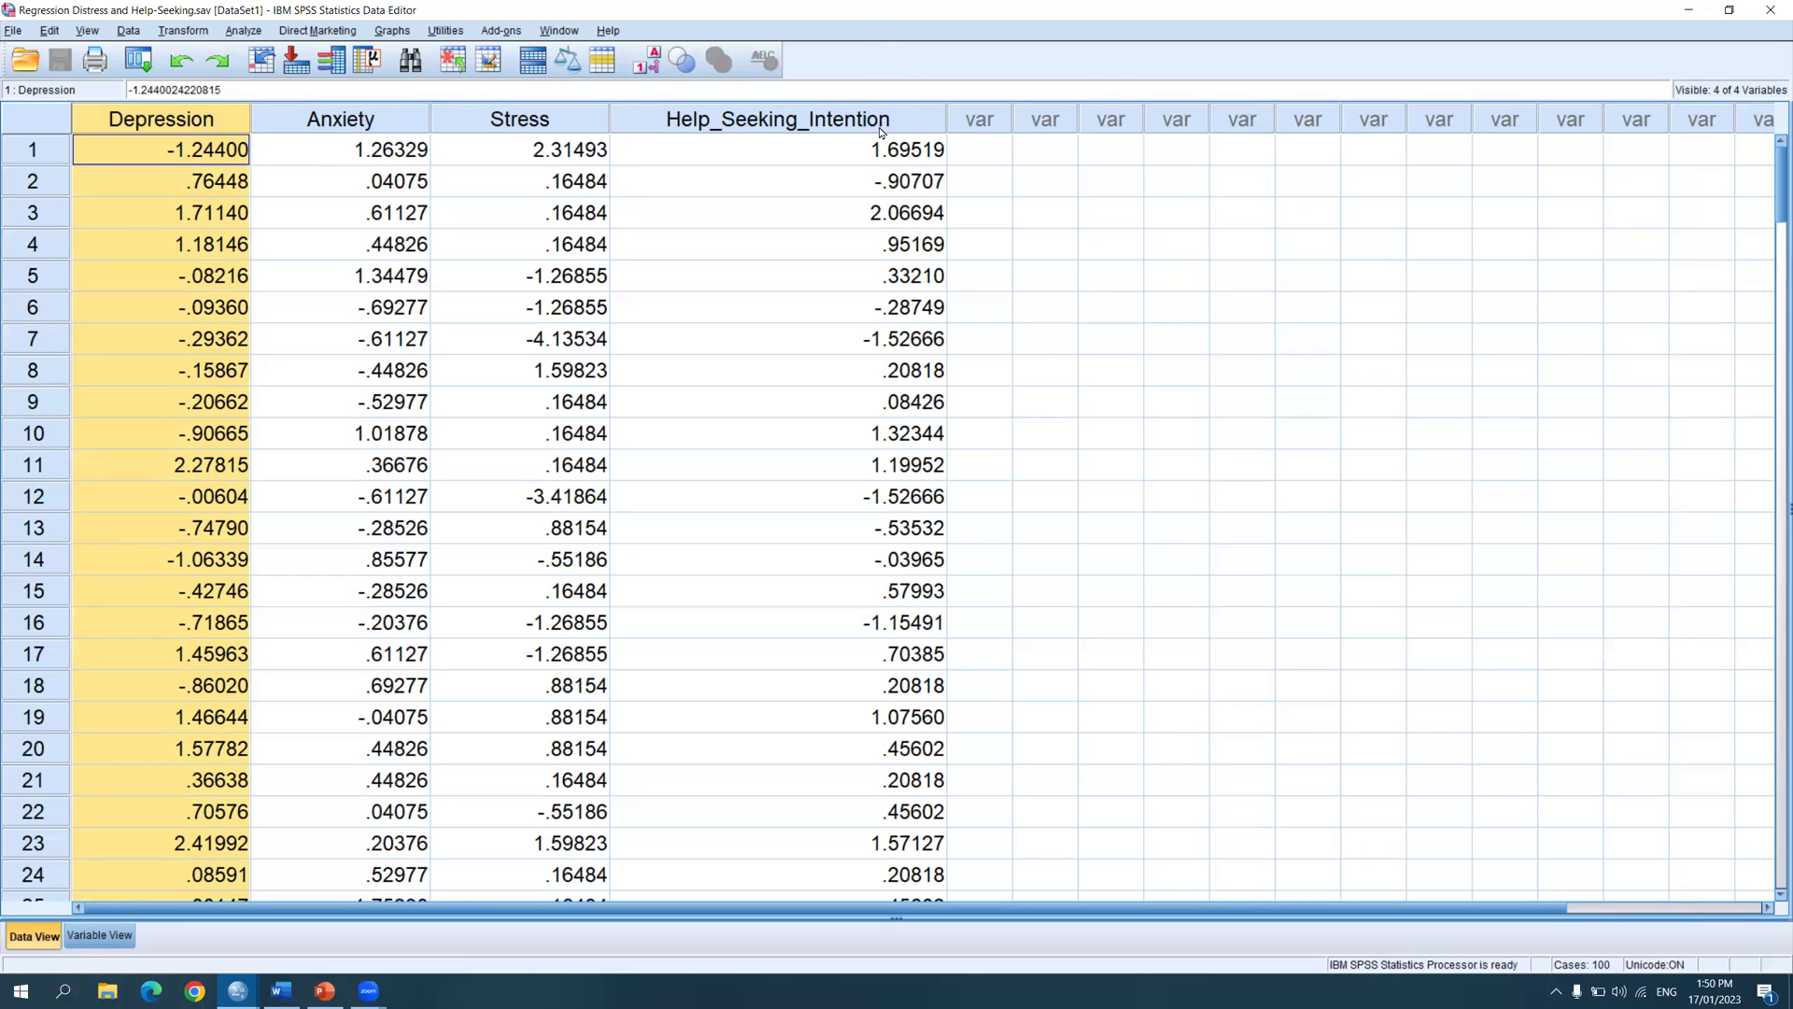
pyautogui.click(318, 128)
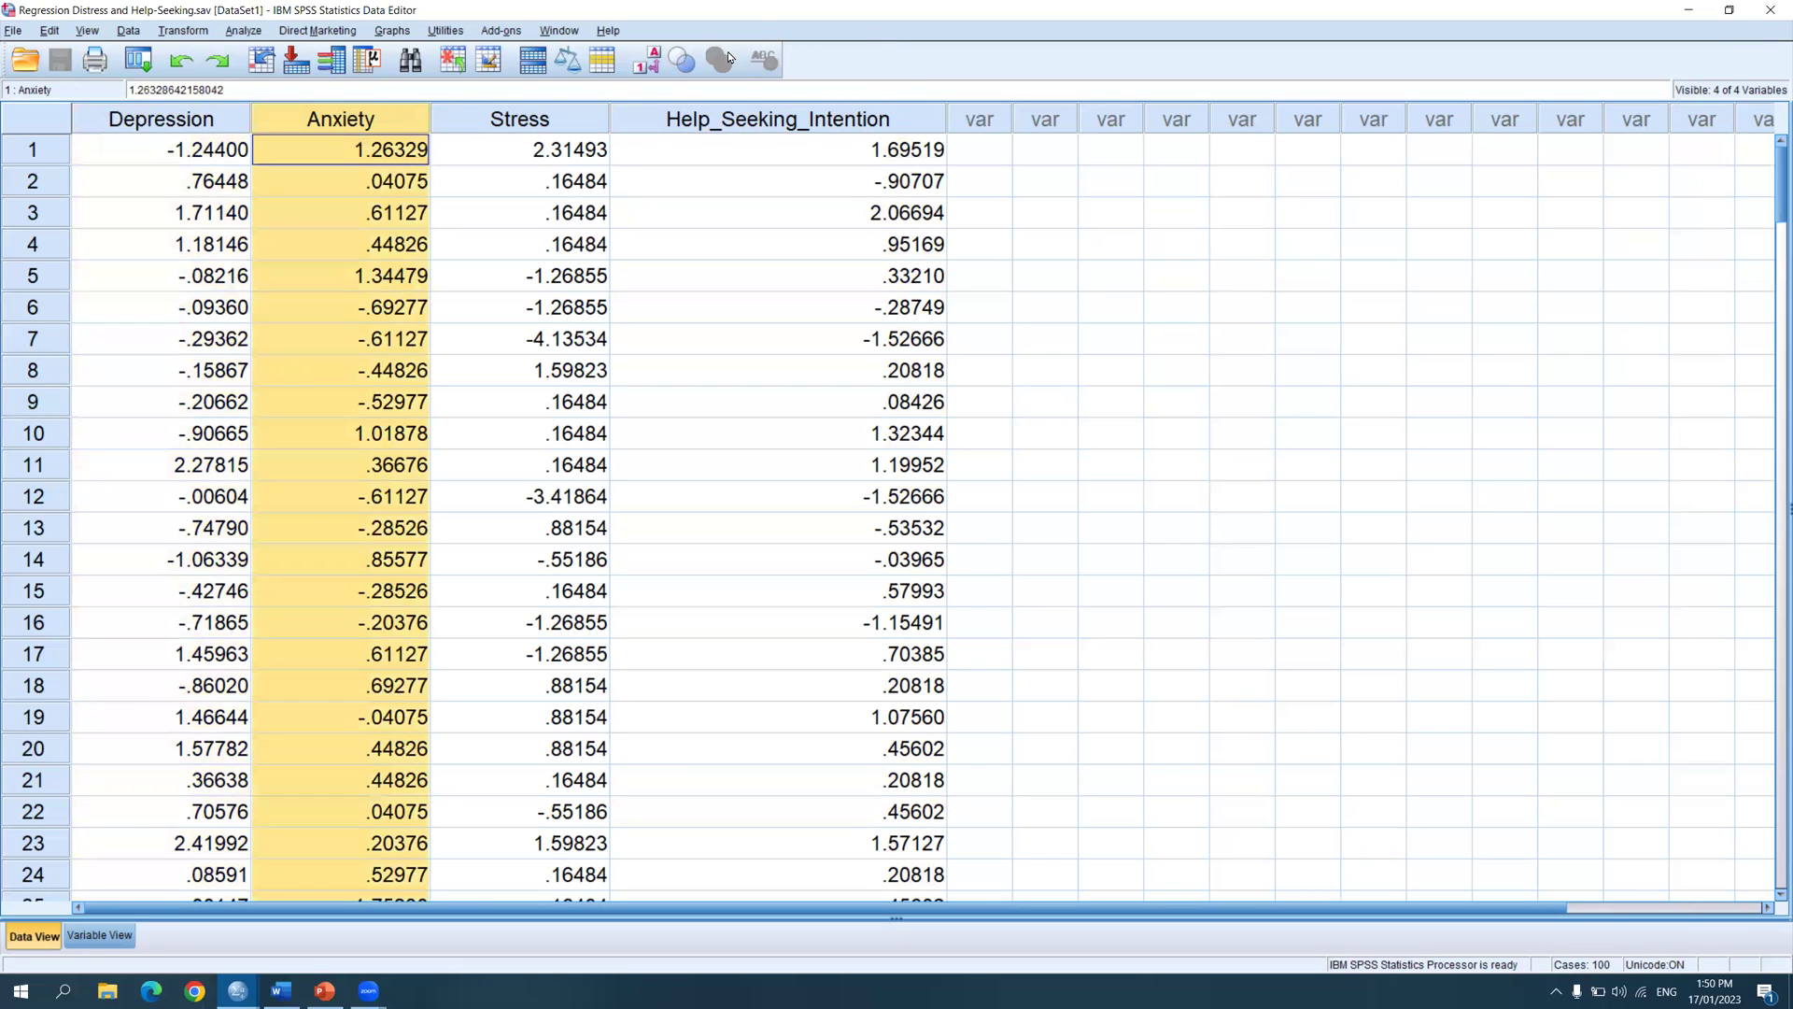
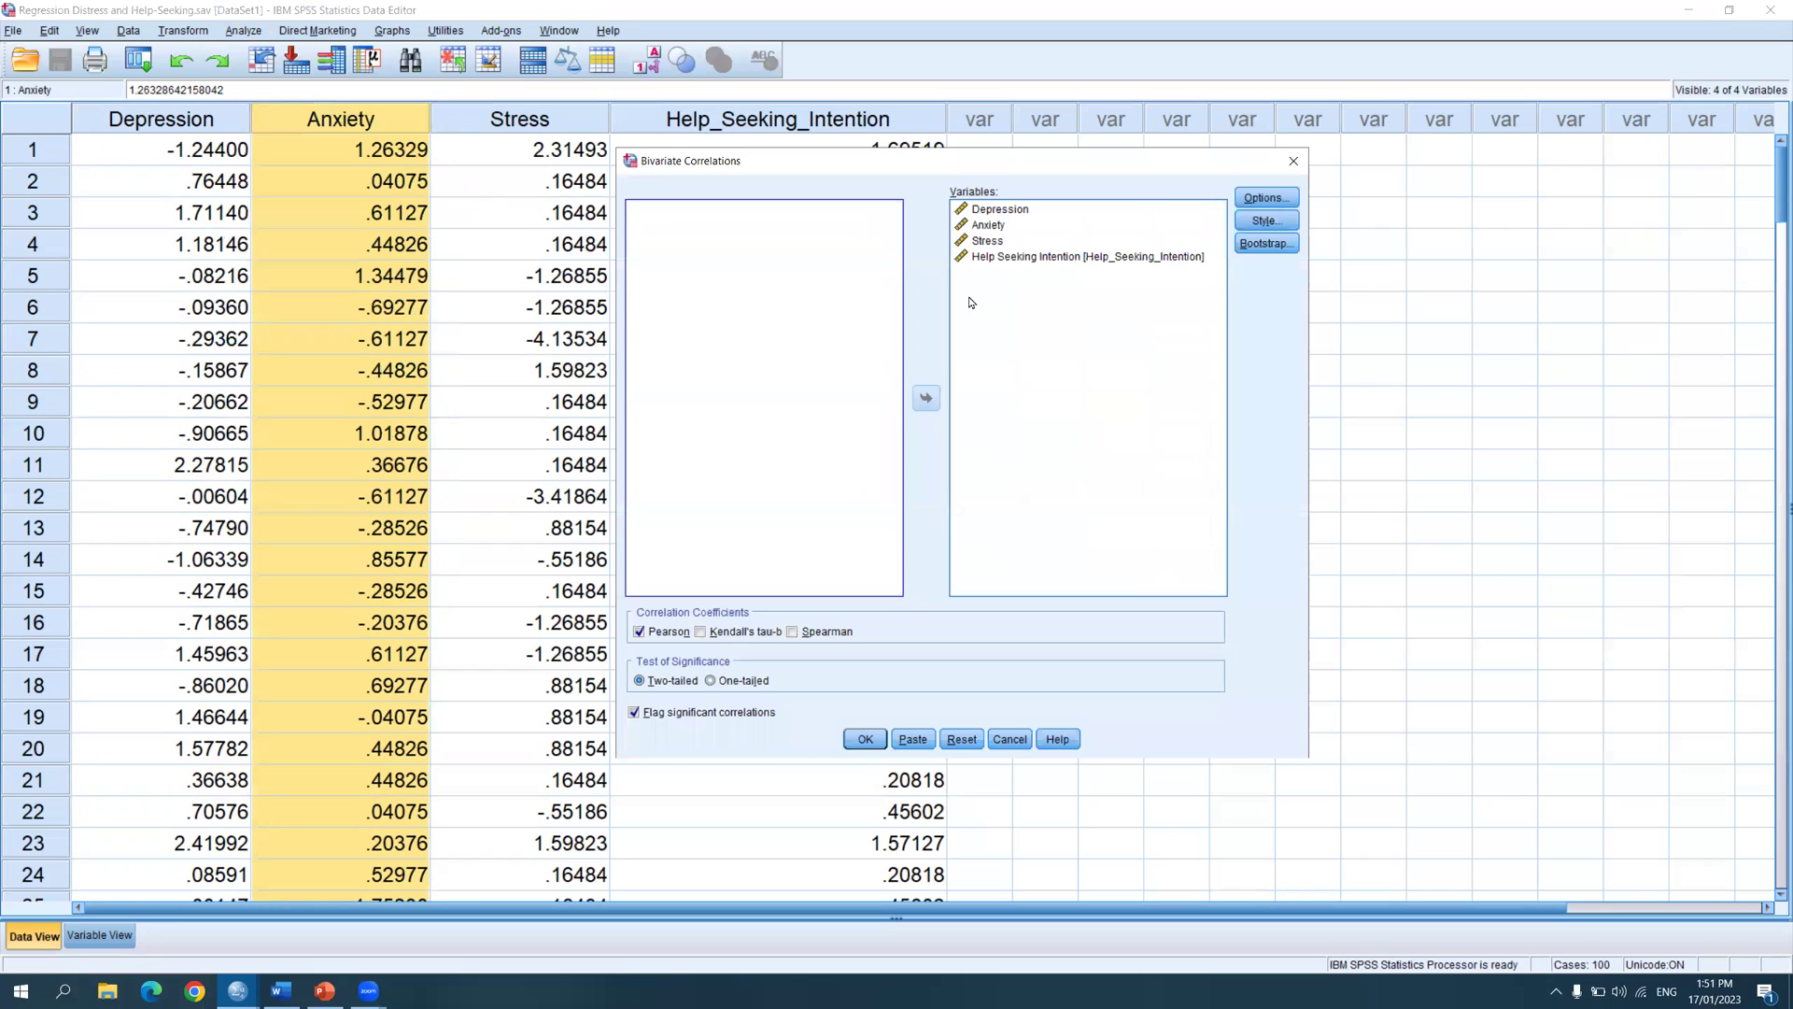
# Remove Depression, Anxiety, Stress and Help Seeking Intention from the variables of the bivariate correlation.
pyautogui.click(1033, 211)
pyautogui.keyDown('shift'); pyautogui.click(1006, 257); pyautogui.keyUp('shift')
pyautogui.click(926, 399)
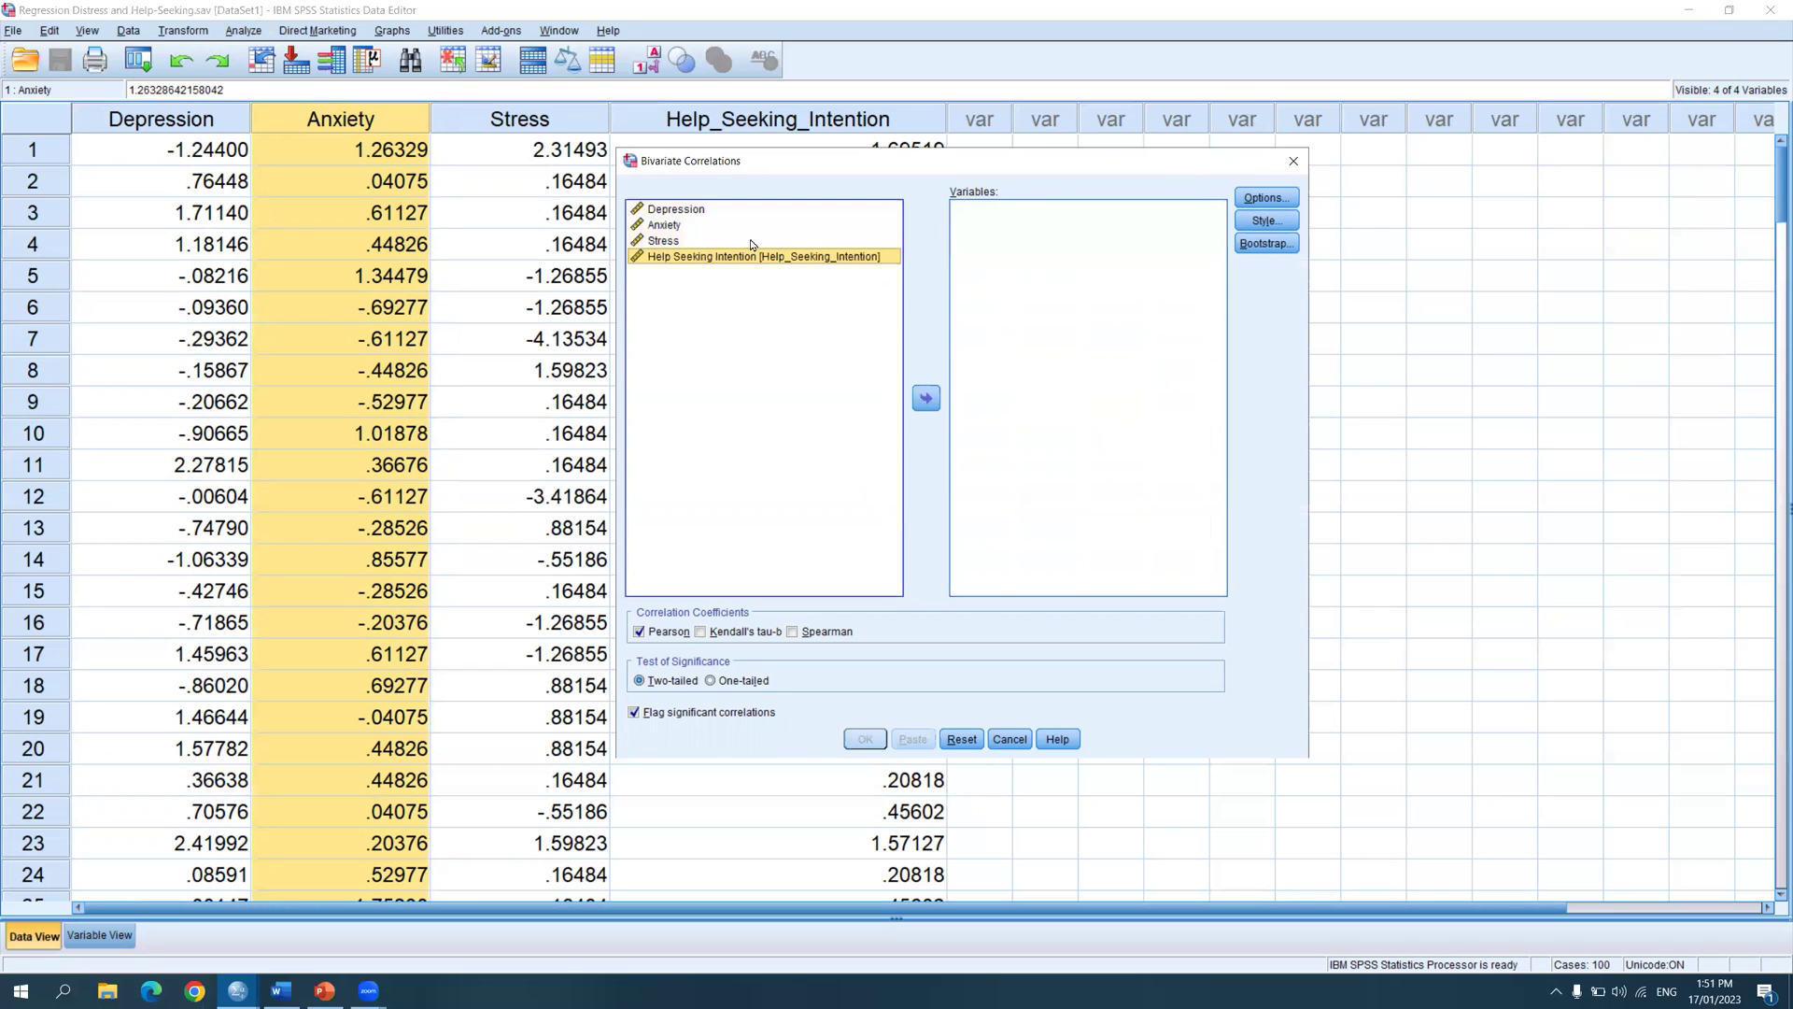
# Run a two-tailed Pearson correlation between Depression and Help Seeking Intention, and maximize the output window.
pyautogui.click(684, 208)
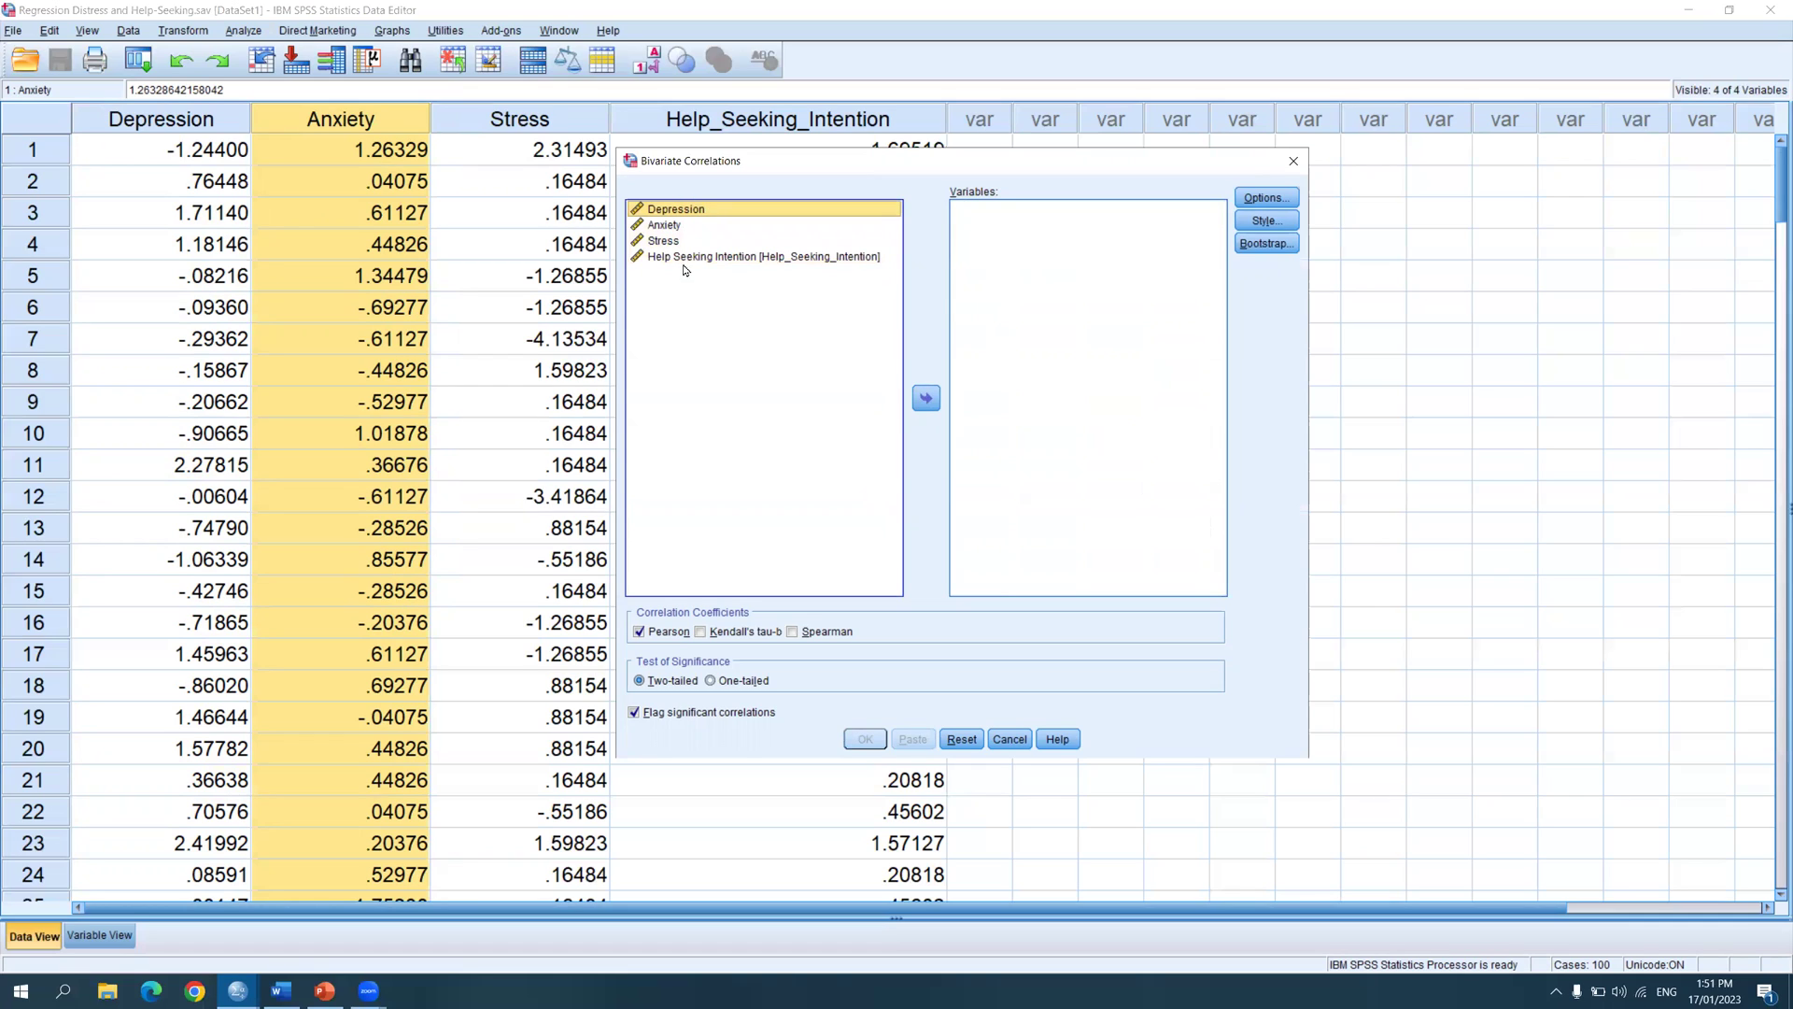
pyautogui.click(687, 257)
pyautogui.click(697, 213)
pyautogui.moveTo(718, 211); pyautogui.dragTo(974, 218)
pyautogui.click(747, 244)
pyautogui.moveTo(720, 245); pyautogui.dragTo(966, 239)
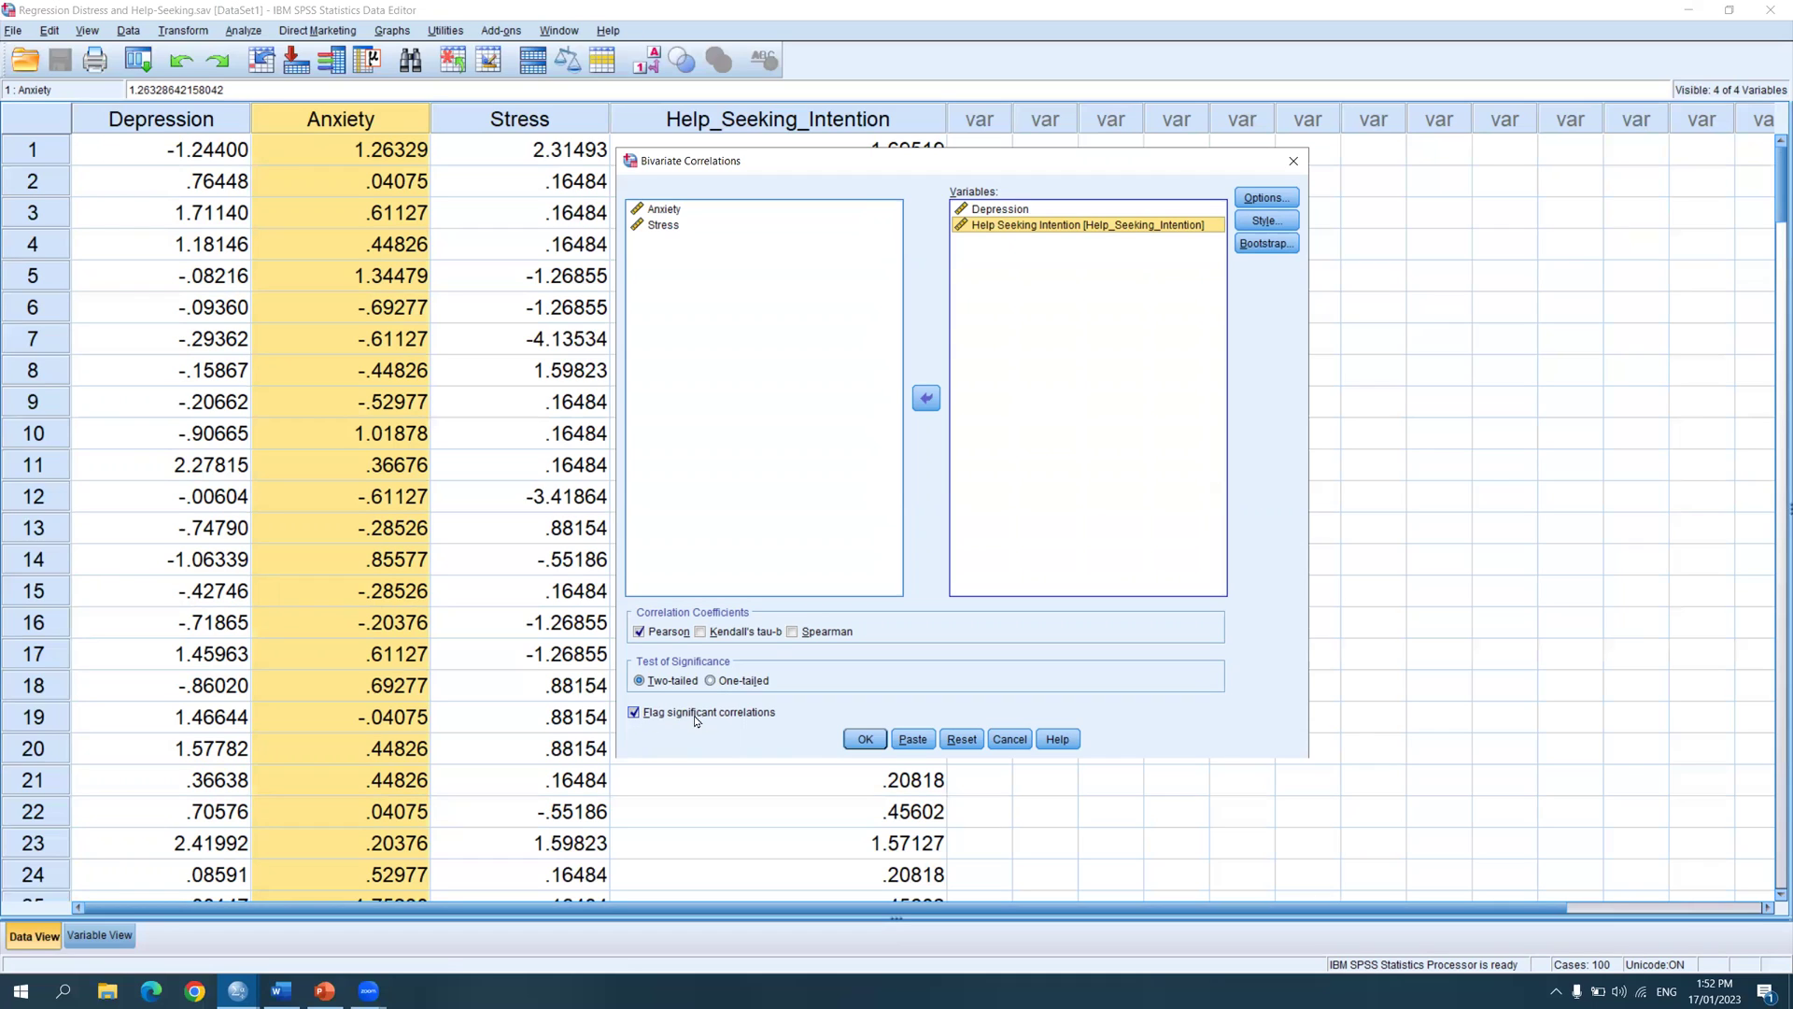
pyautogui.click(854, 746)
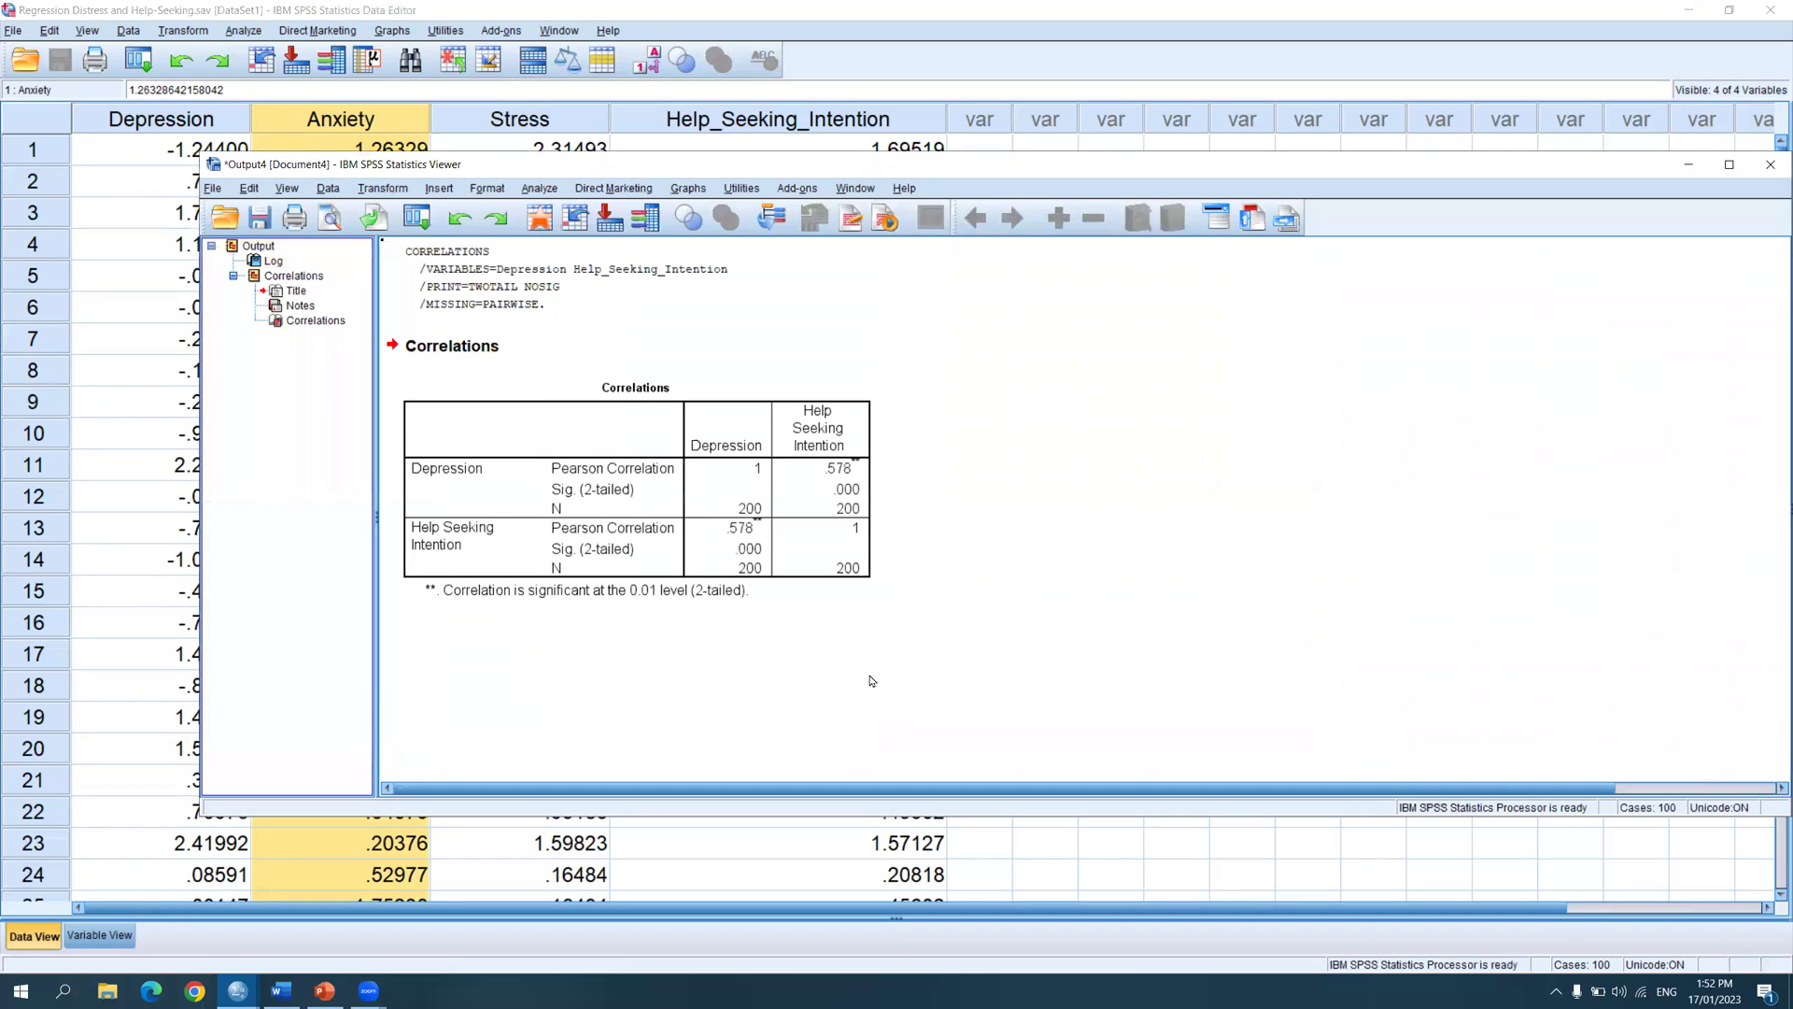
pyautogui.doubleClick(1063, 170)
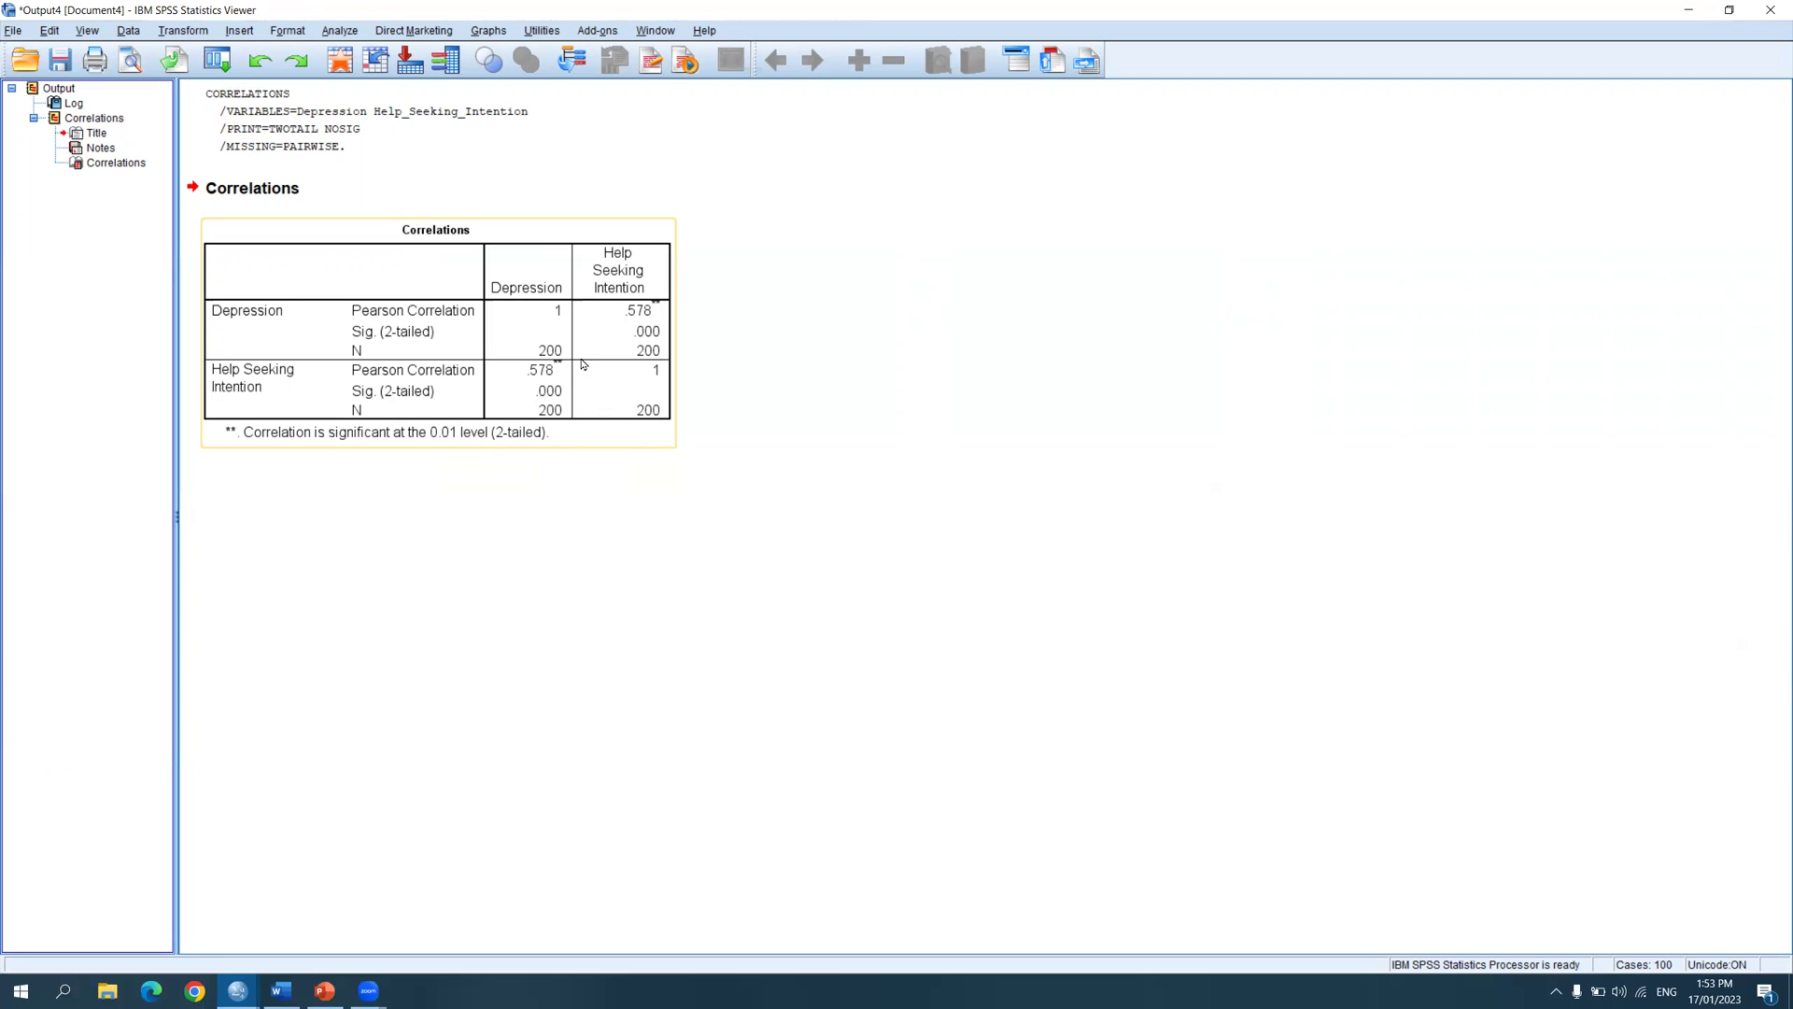
# Return to the dataset and reopen the bivariate correlation, removing Help Seeking Intention so that only Depression is included.
pyautogui.click(1692, 9)
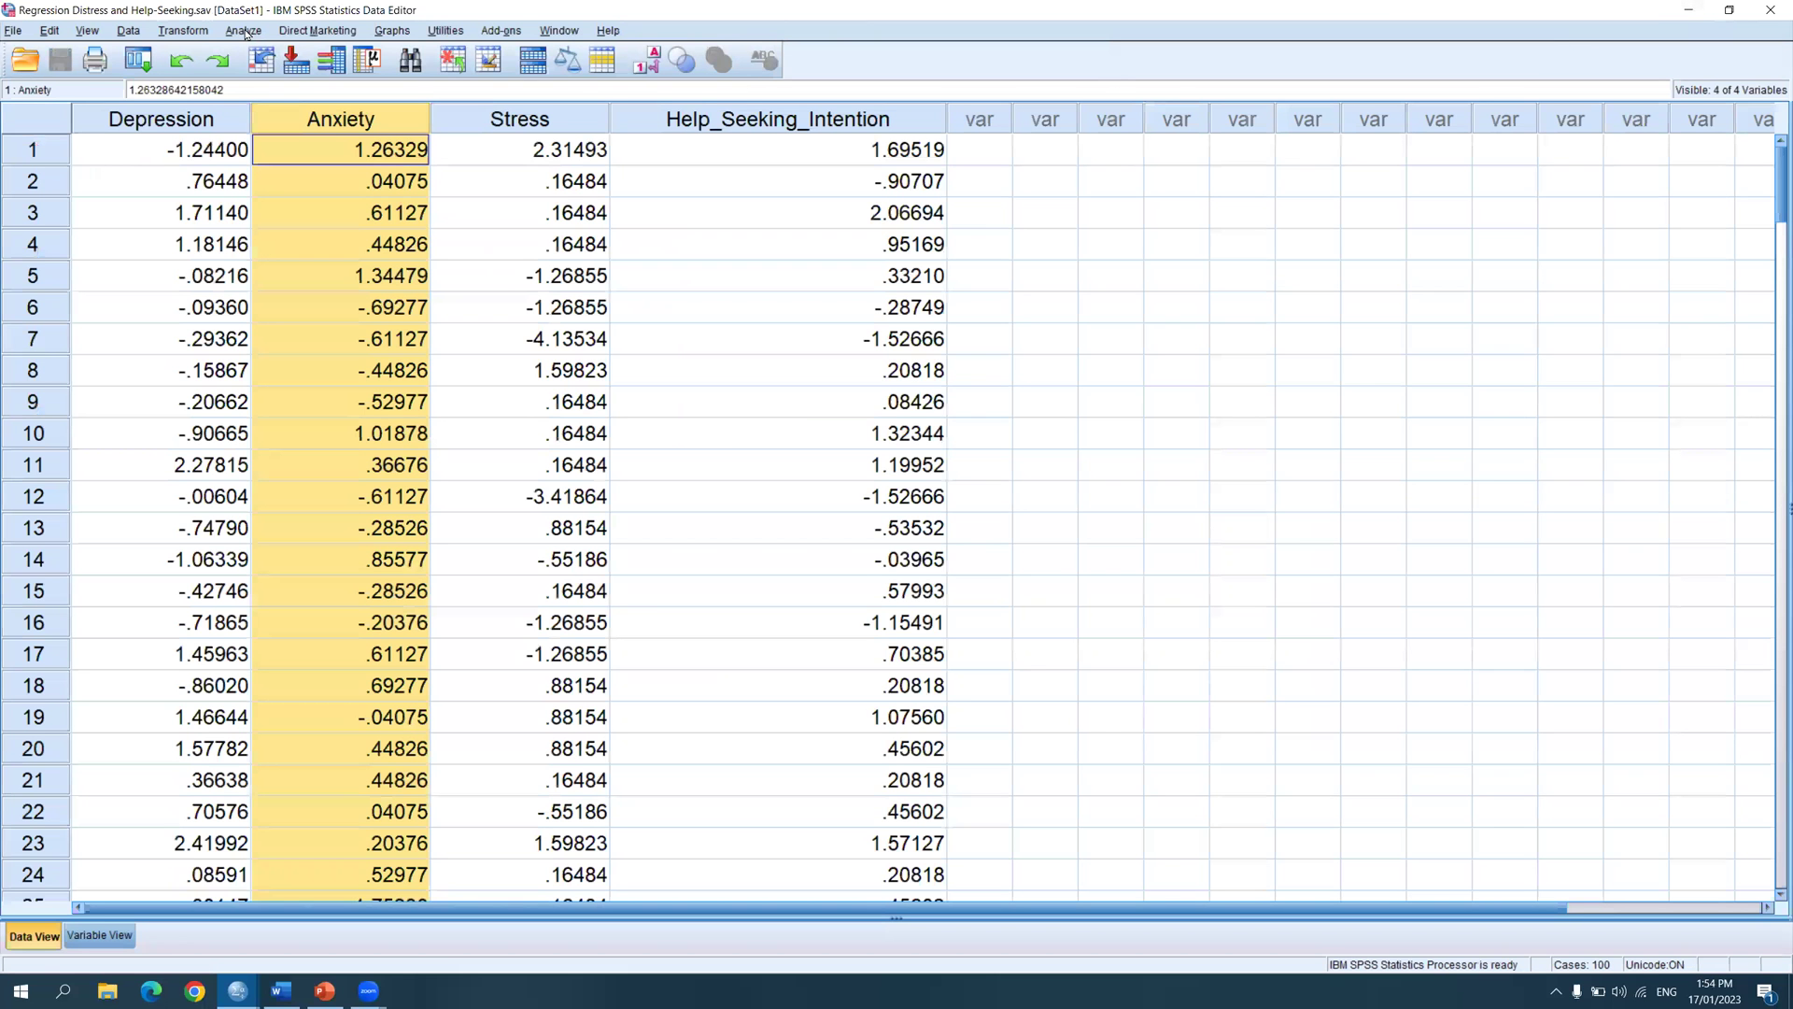
pyautogui.click(245, 33)
pyautogui.moveTo(279, 197)
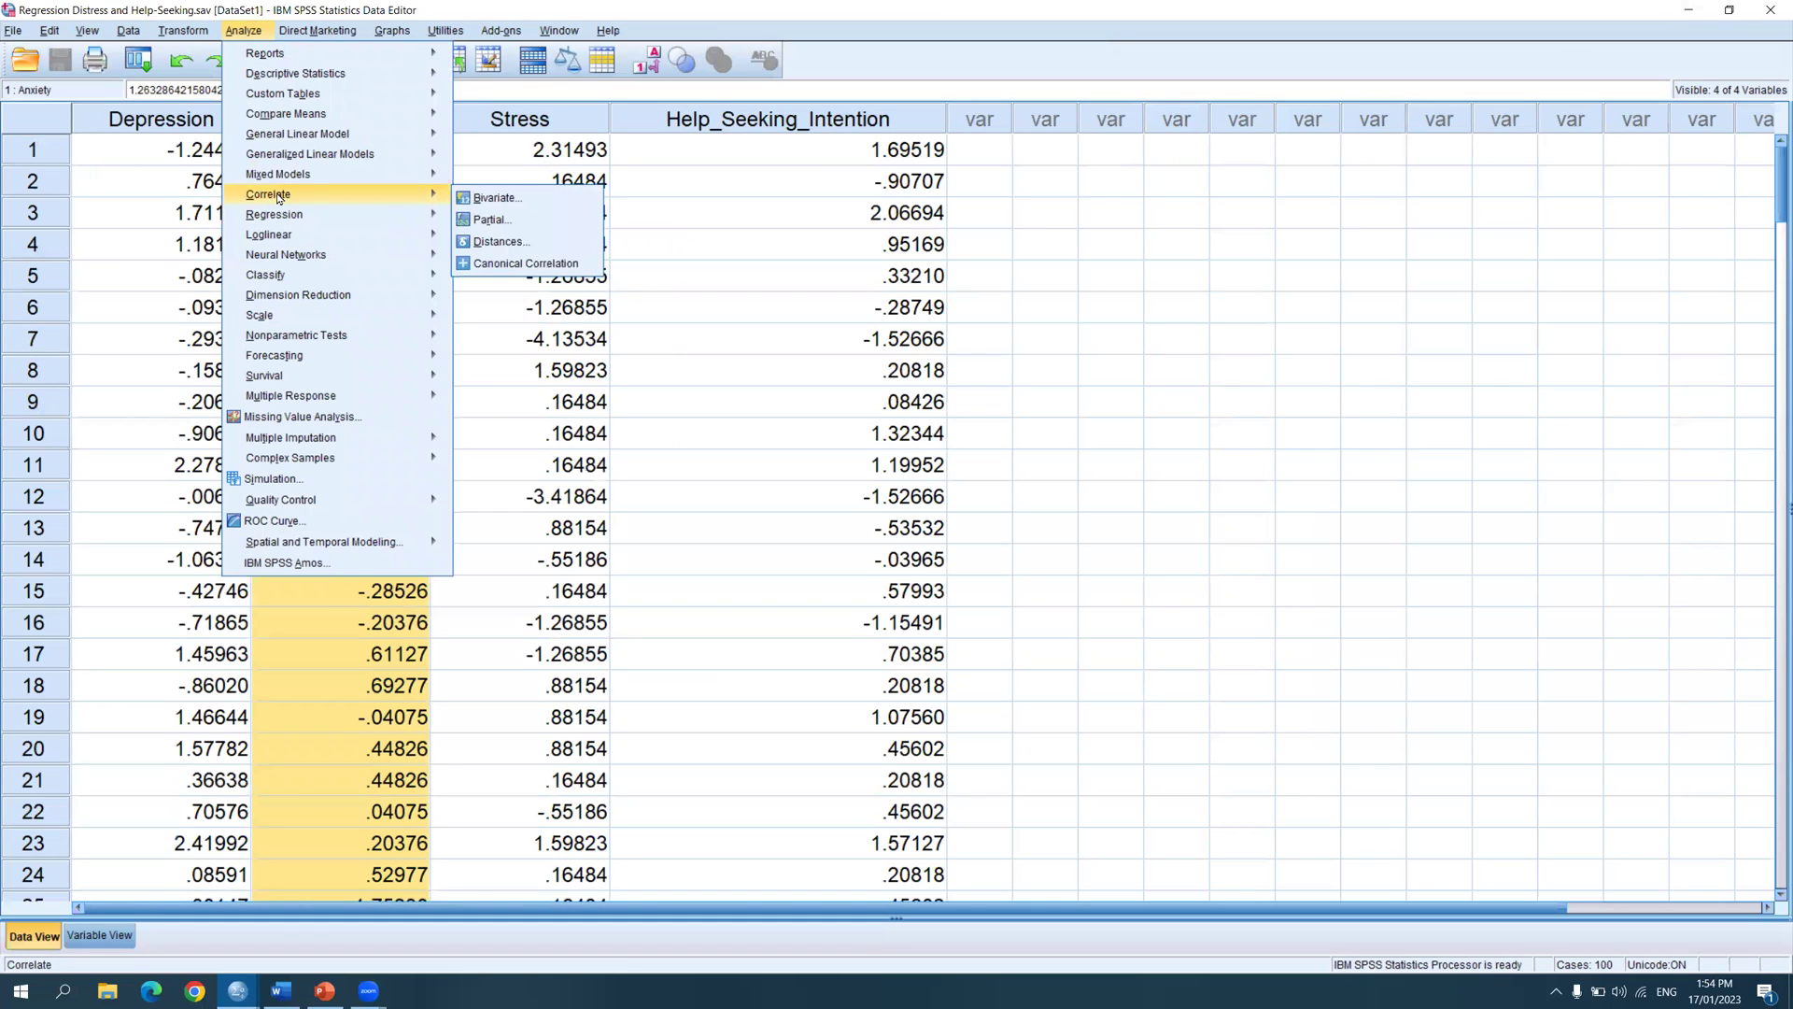
pyautogui.click(518, 205)
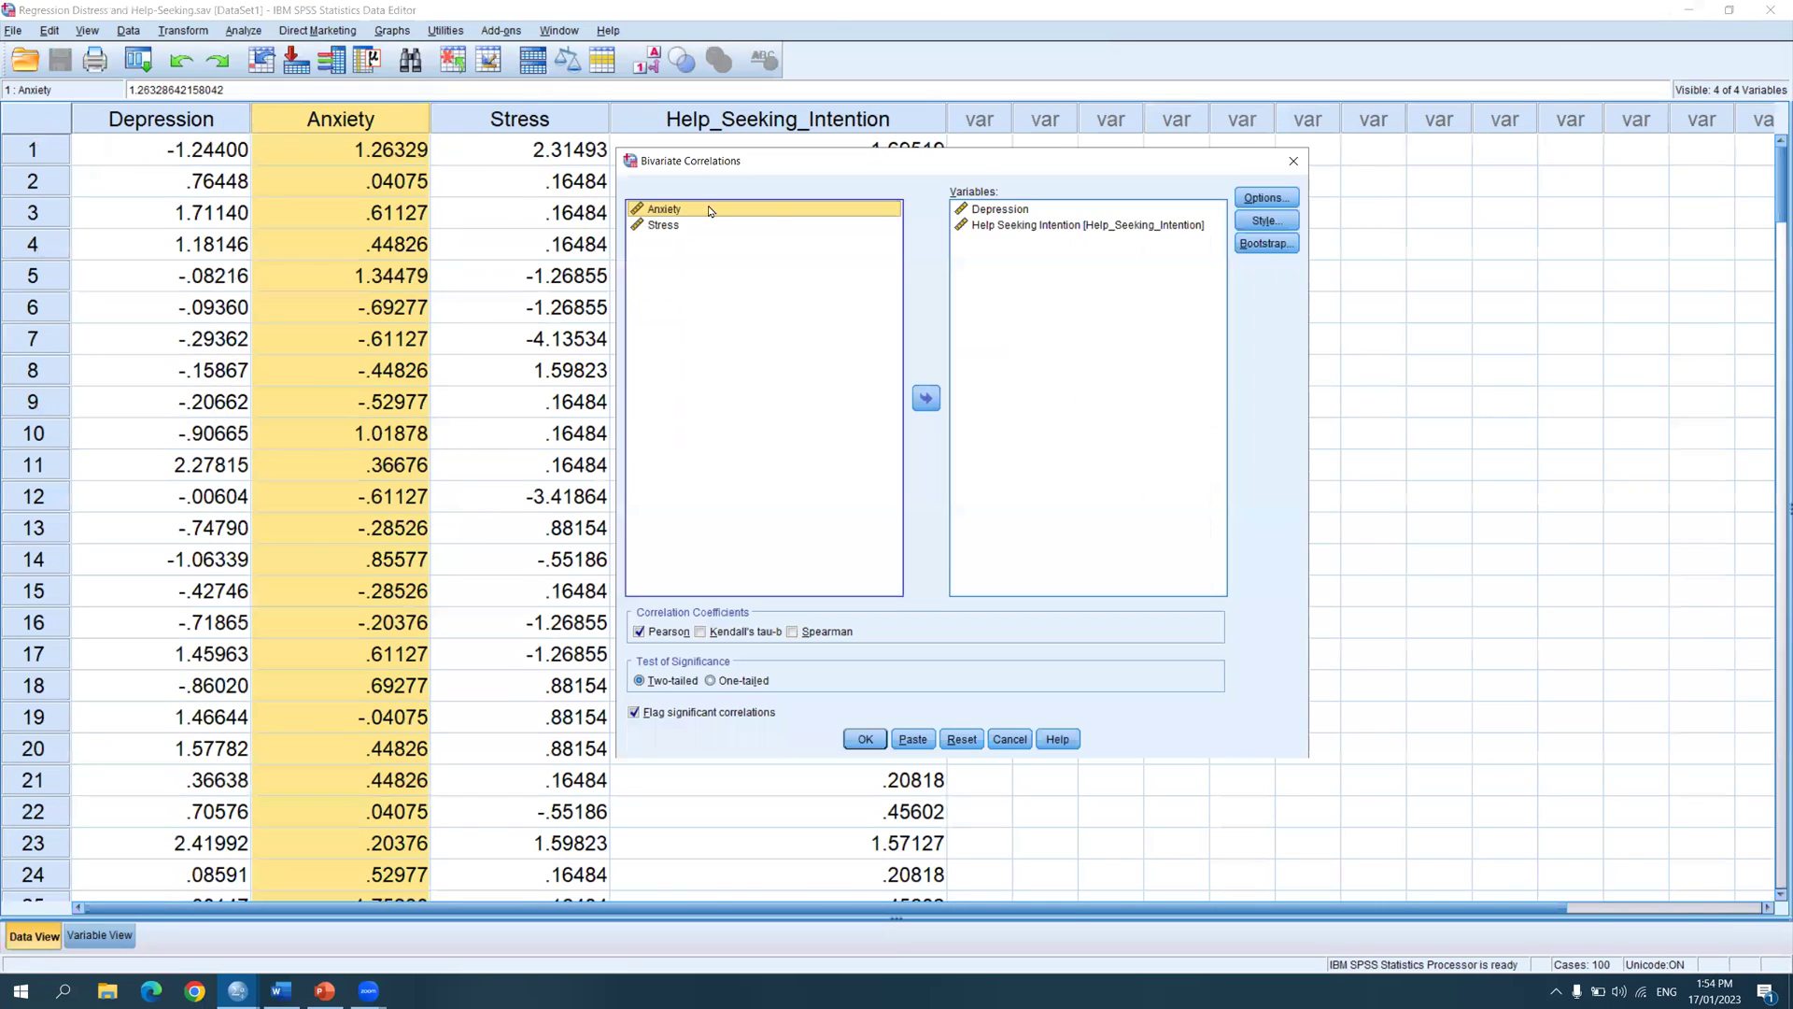
pyautogui.click(1025, 227)
pyautogui.click(927, 399)
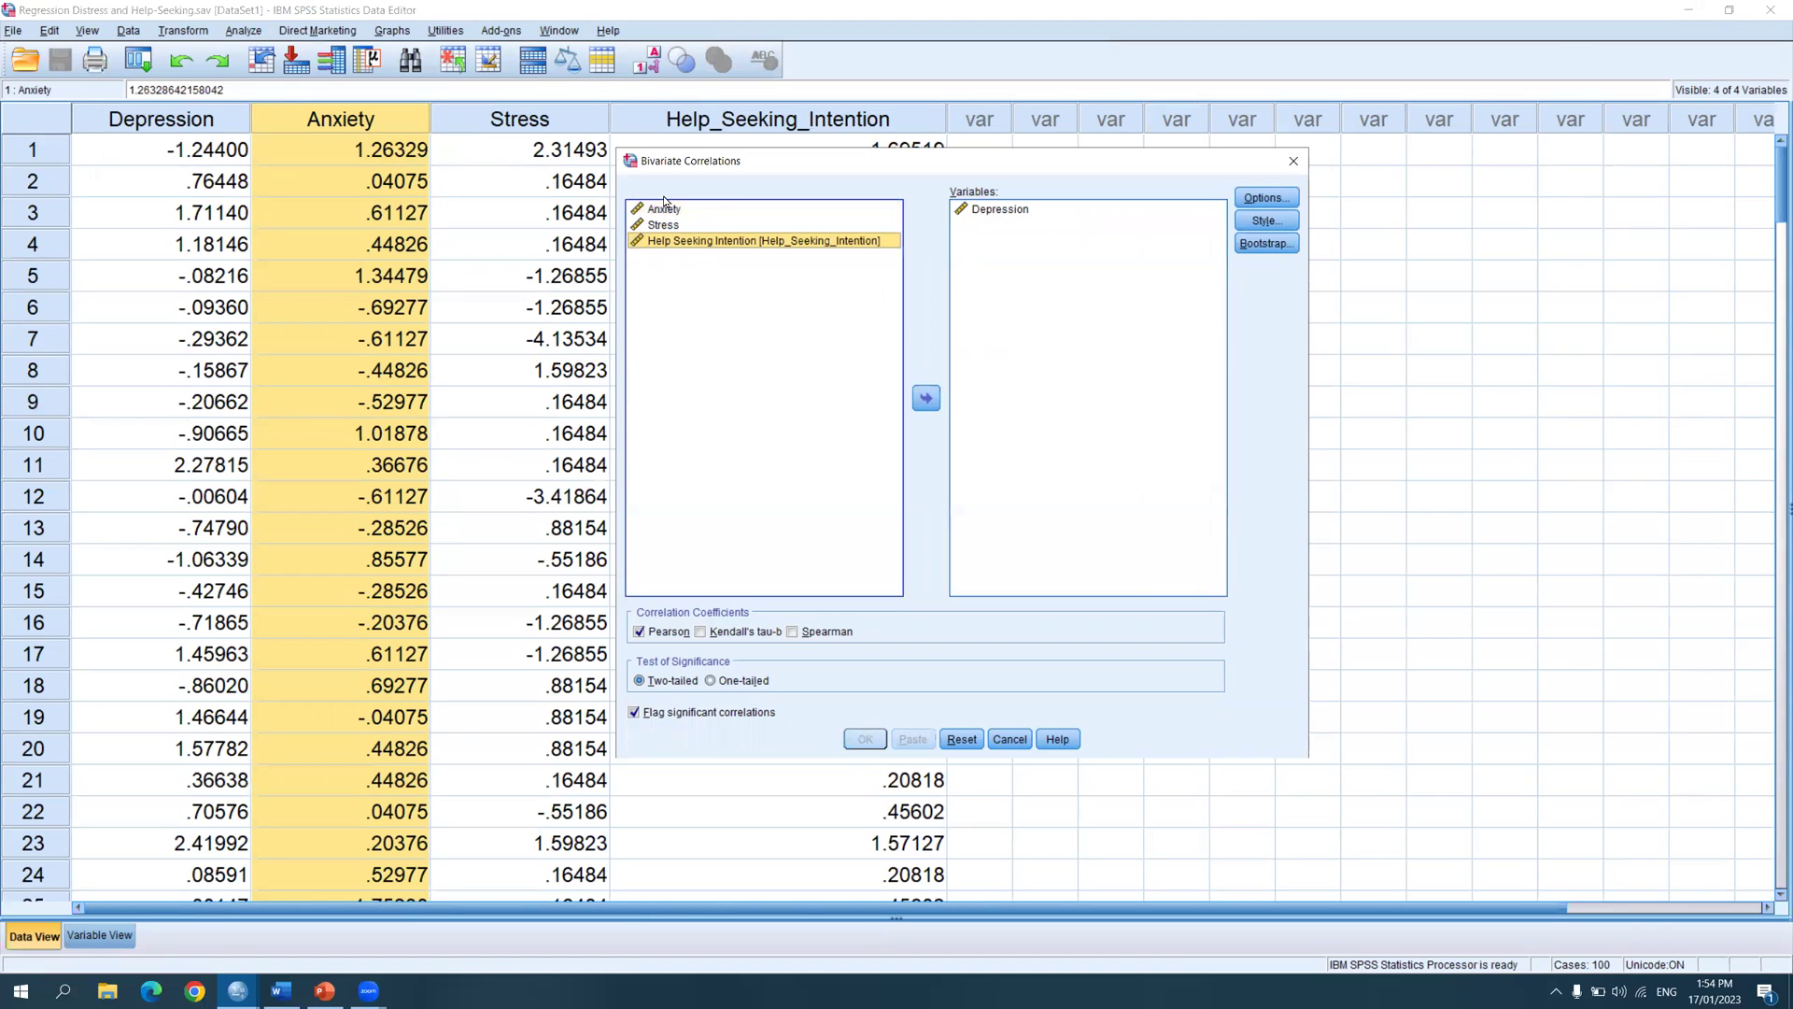
# Add Anxiety, Stress and Help Seeking Intention after Depression and run the two-tailed Pearson correlation.
pyautogui.click(666, 209)
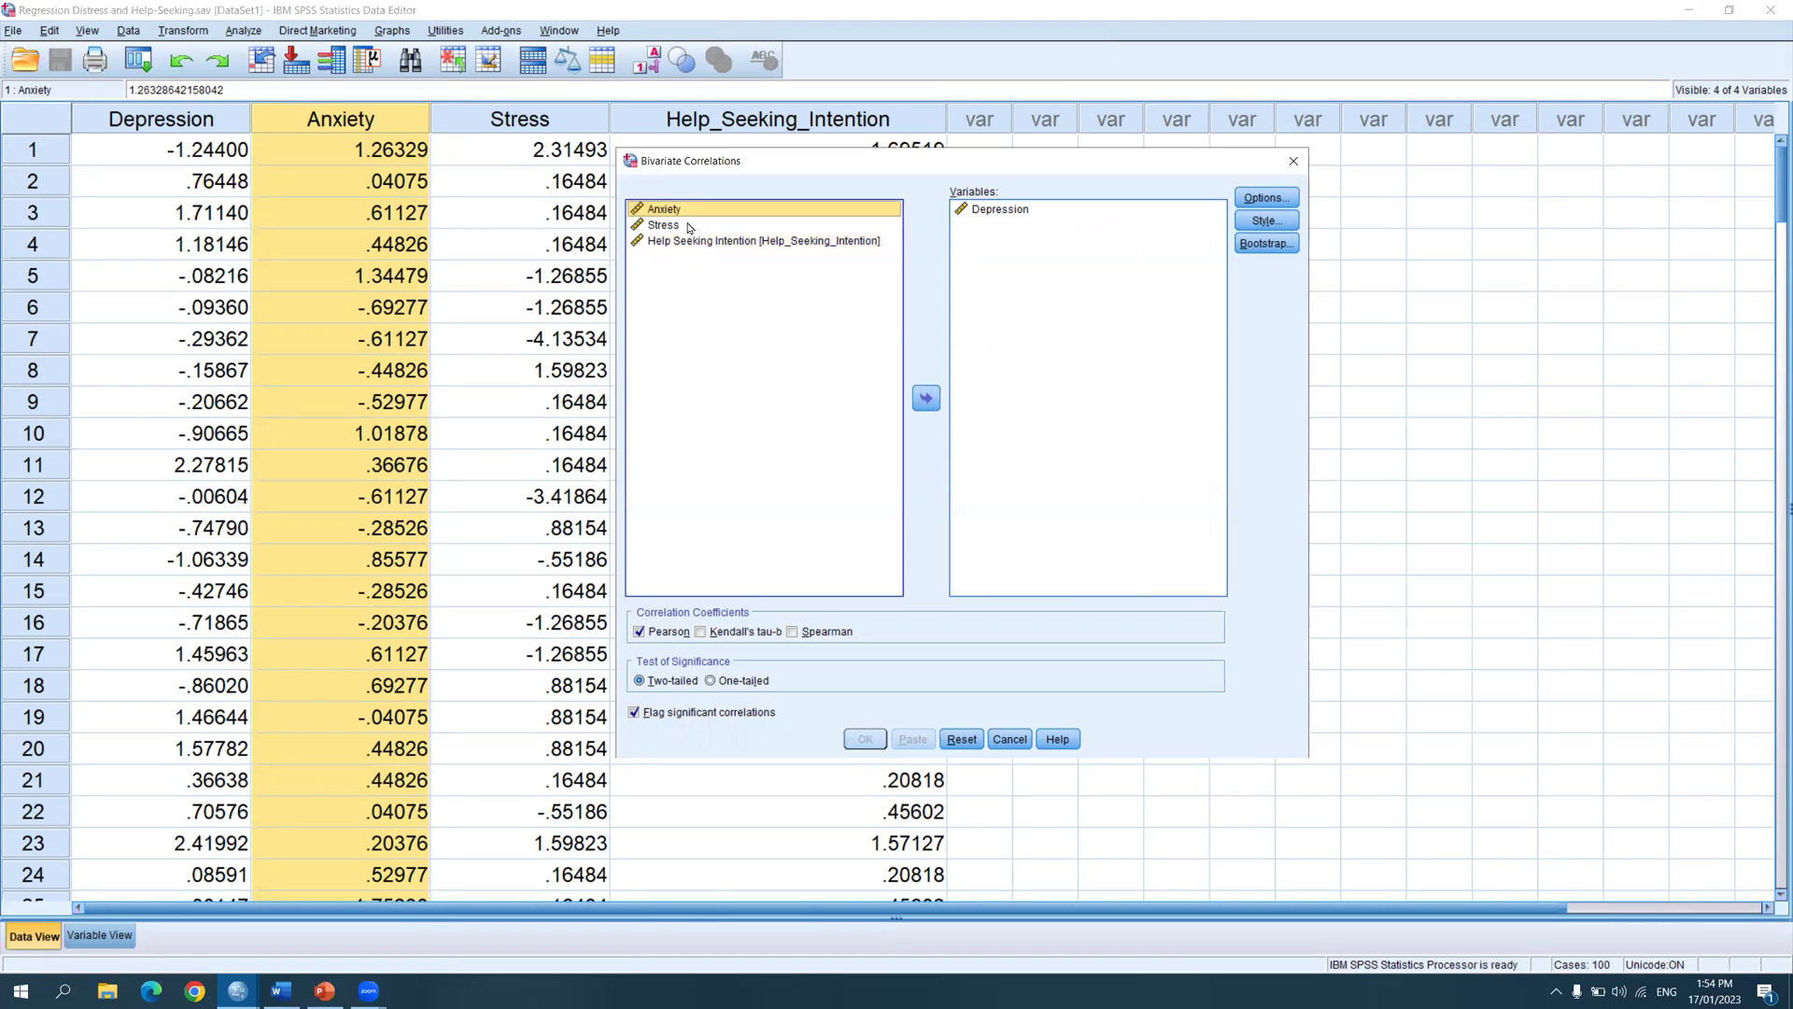
pyautogui.keyDown('shift'); pyautogui.click(689, 226); pyautogui.keyUp('shift')
pyautogui.moveTo(740, 227); pyautogui.dragTo(995, 238)
pyautogui.click(793, 213)
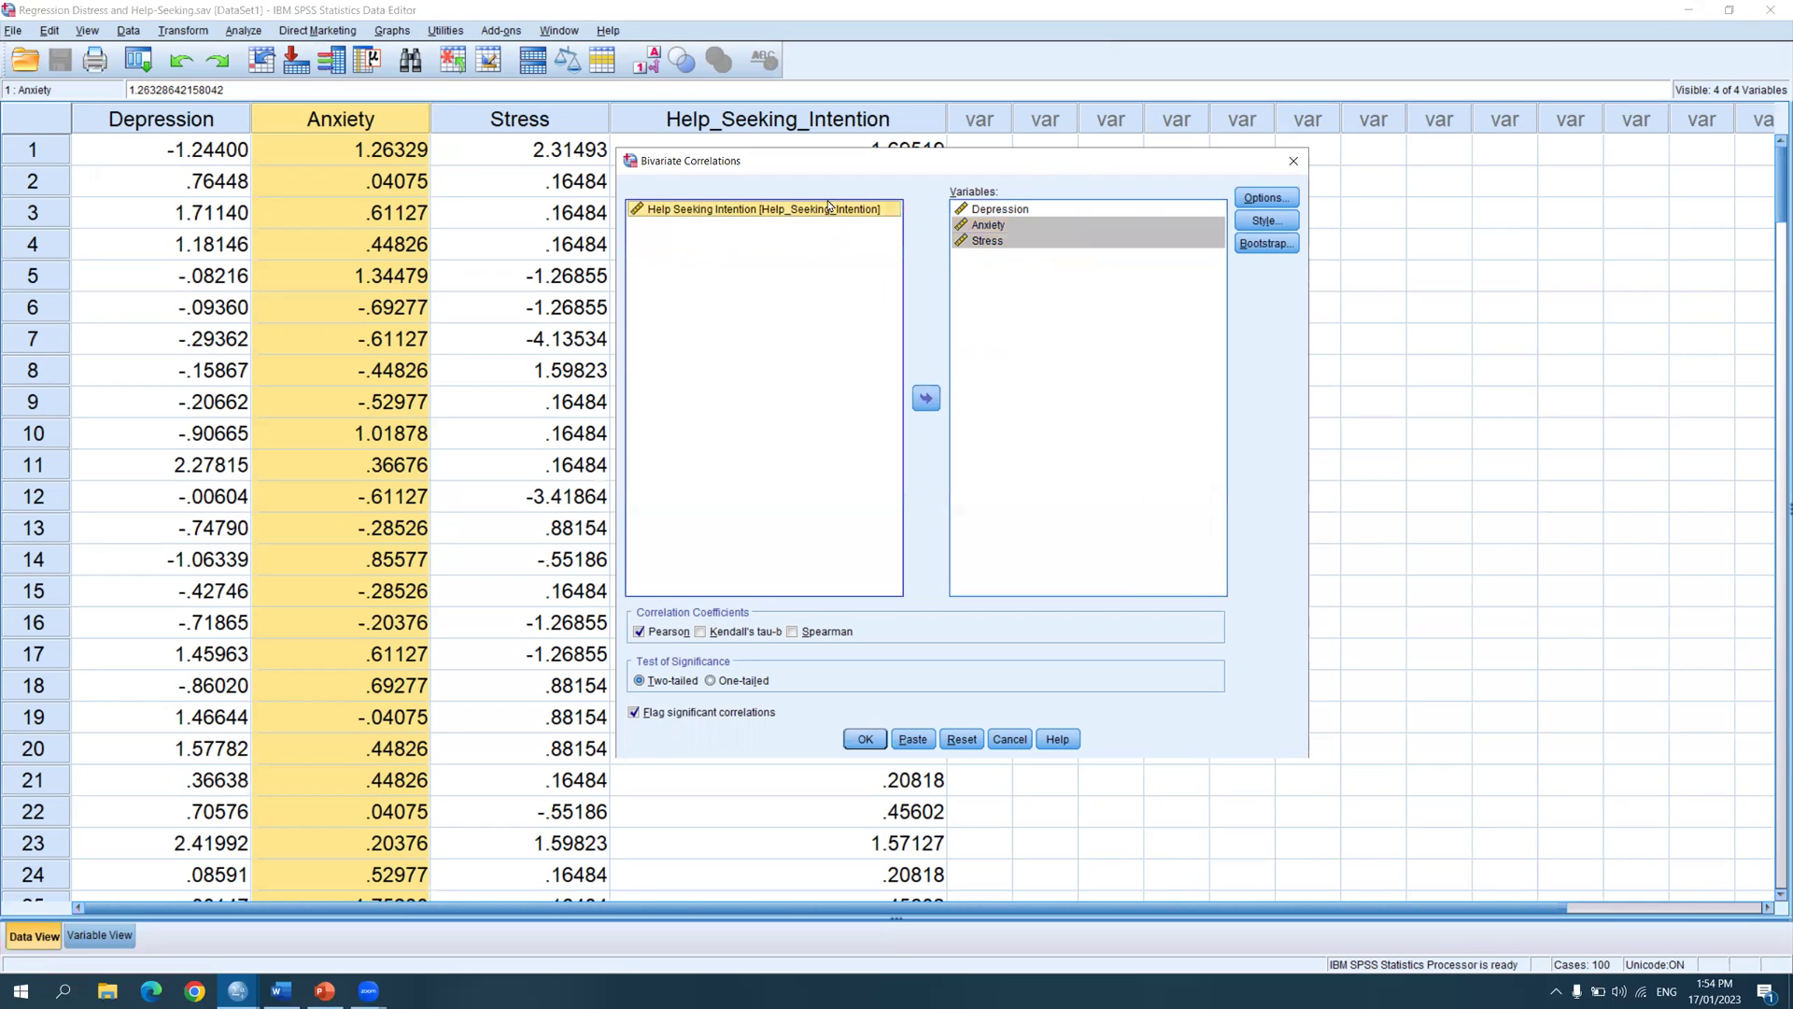
pyautogui.moveTo(829, 208); pyautogui.dragTo(991, 276)
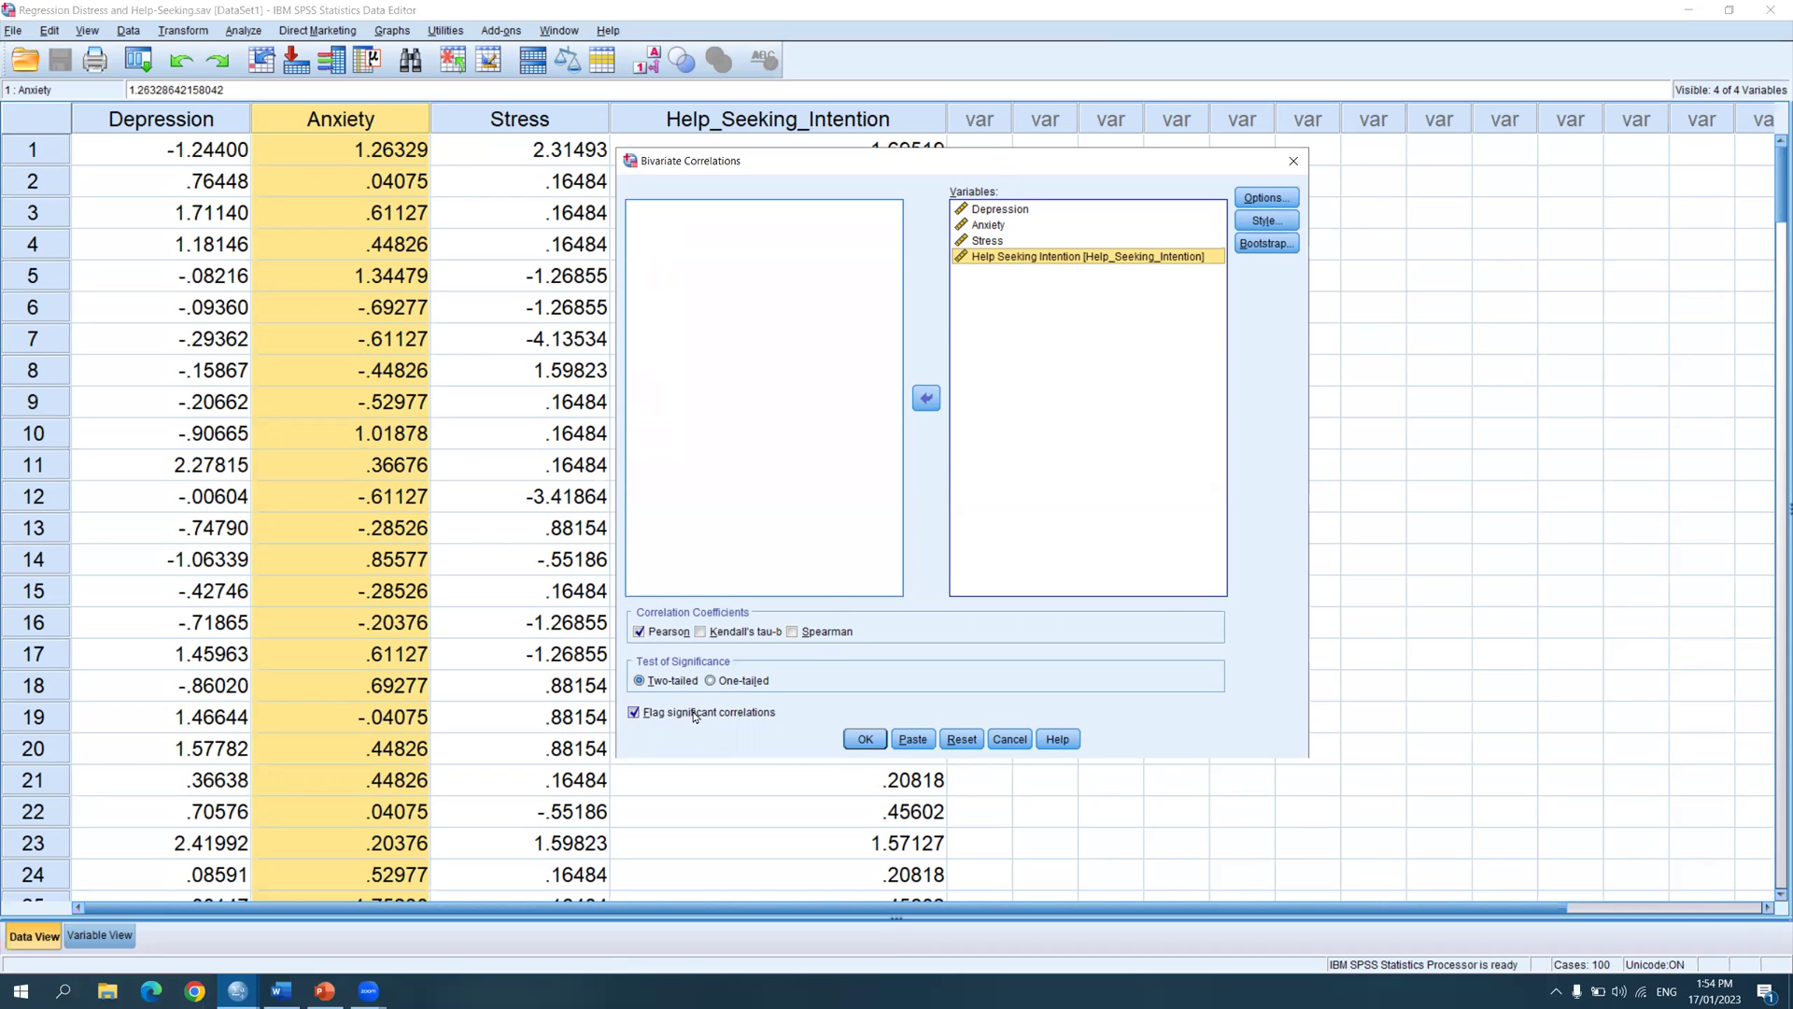
pyautogui.click(866, 739)
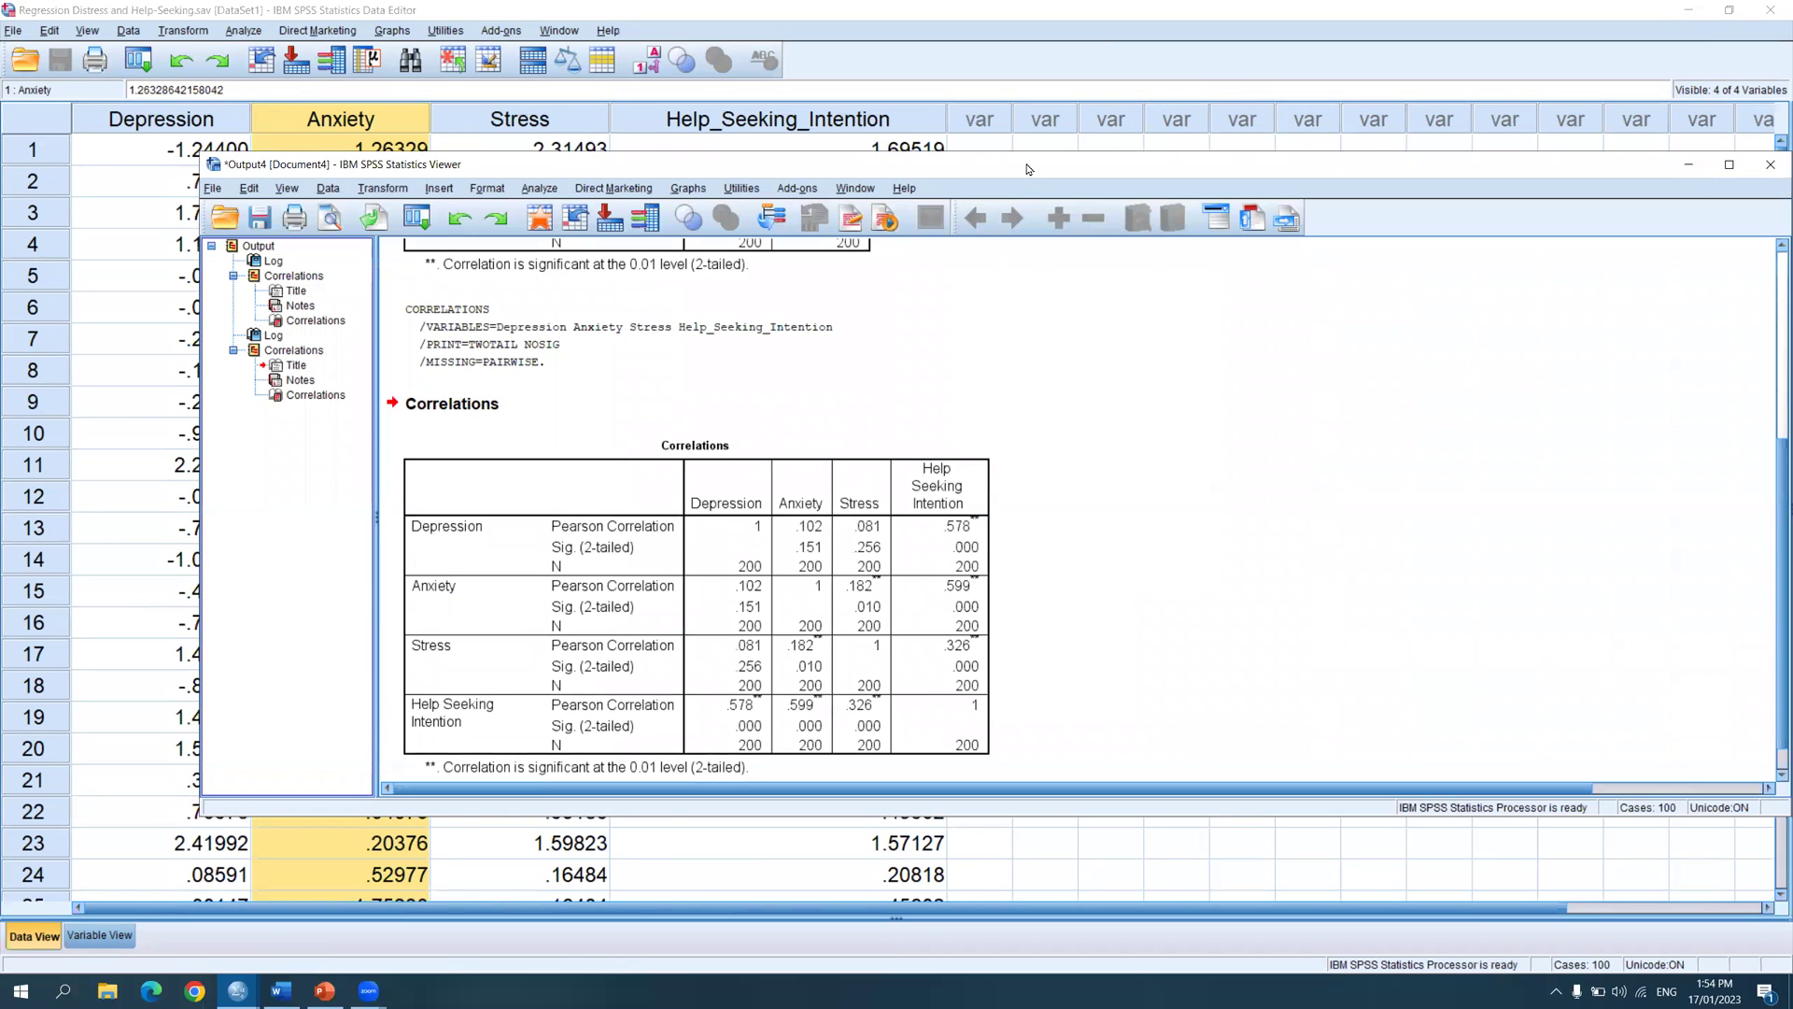
# Maximize the output window and examine the four-variable correlation matrix.
pyautogui.moveTo(1026, 169); pyautogui.dragTo(1004, 213)
pyautogui.press('super+Up')
pyautogui.click(482, 688)
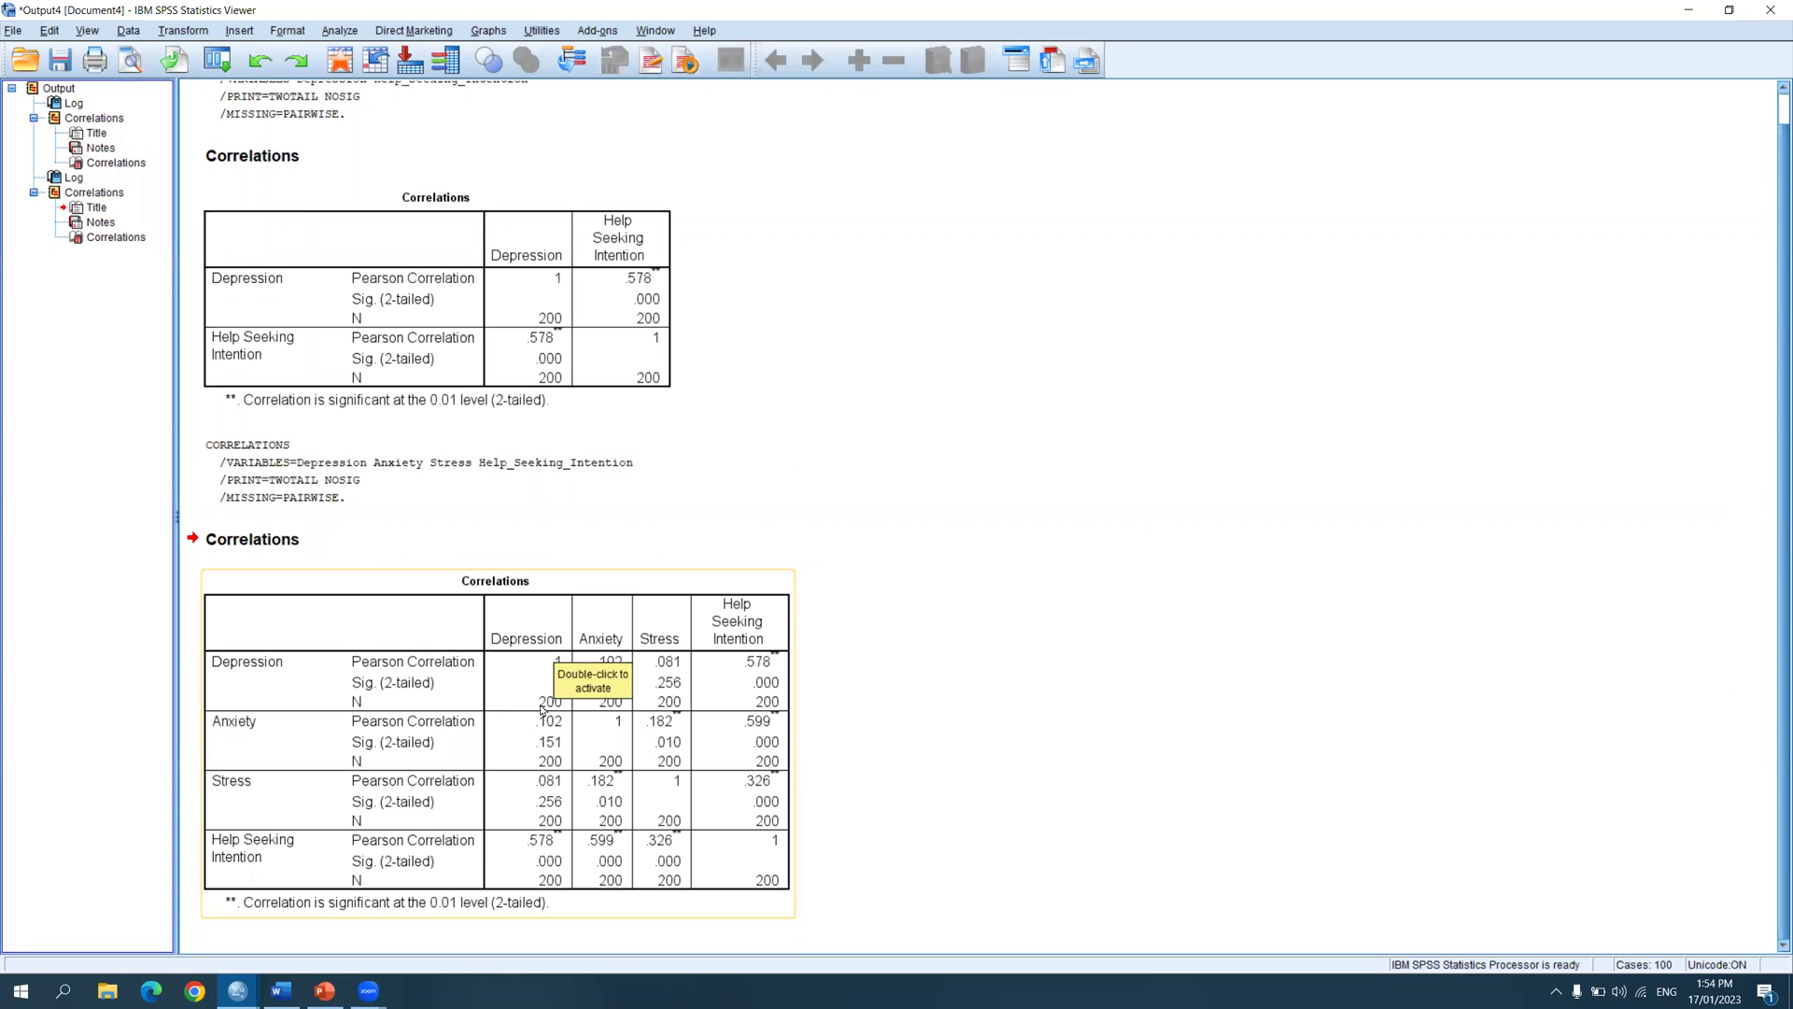
pyautogui.click(486, 929)
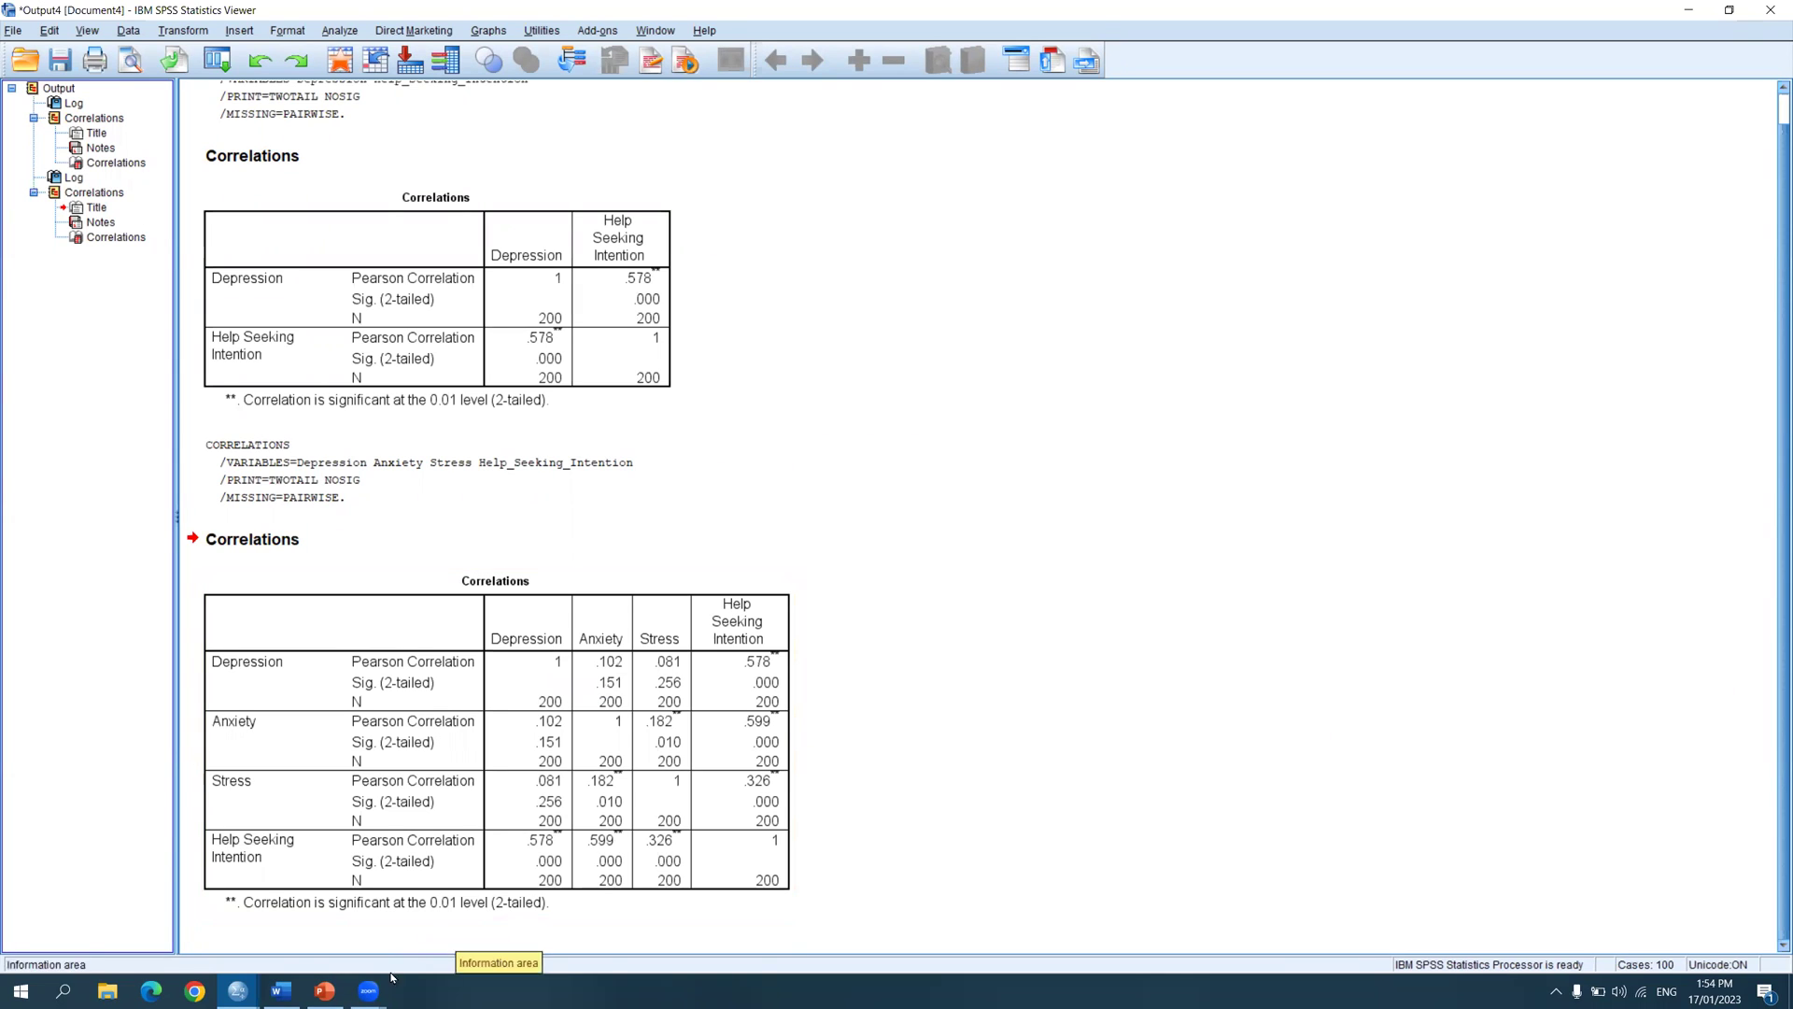
# Switch to PowerPoint, start the slide show of the highlighted Correlations table and change its display arrangement.
pyautogui.click(331, 992)
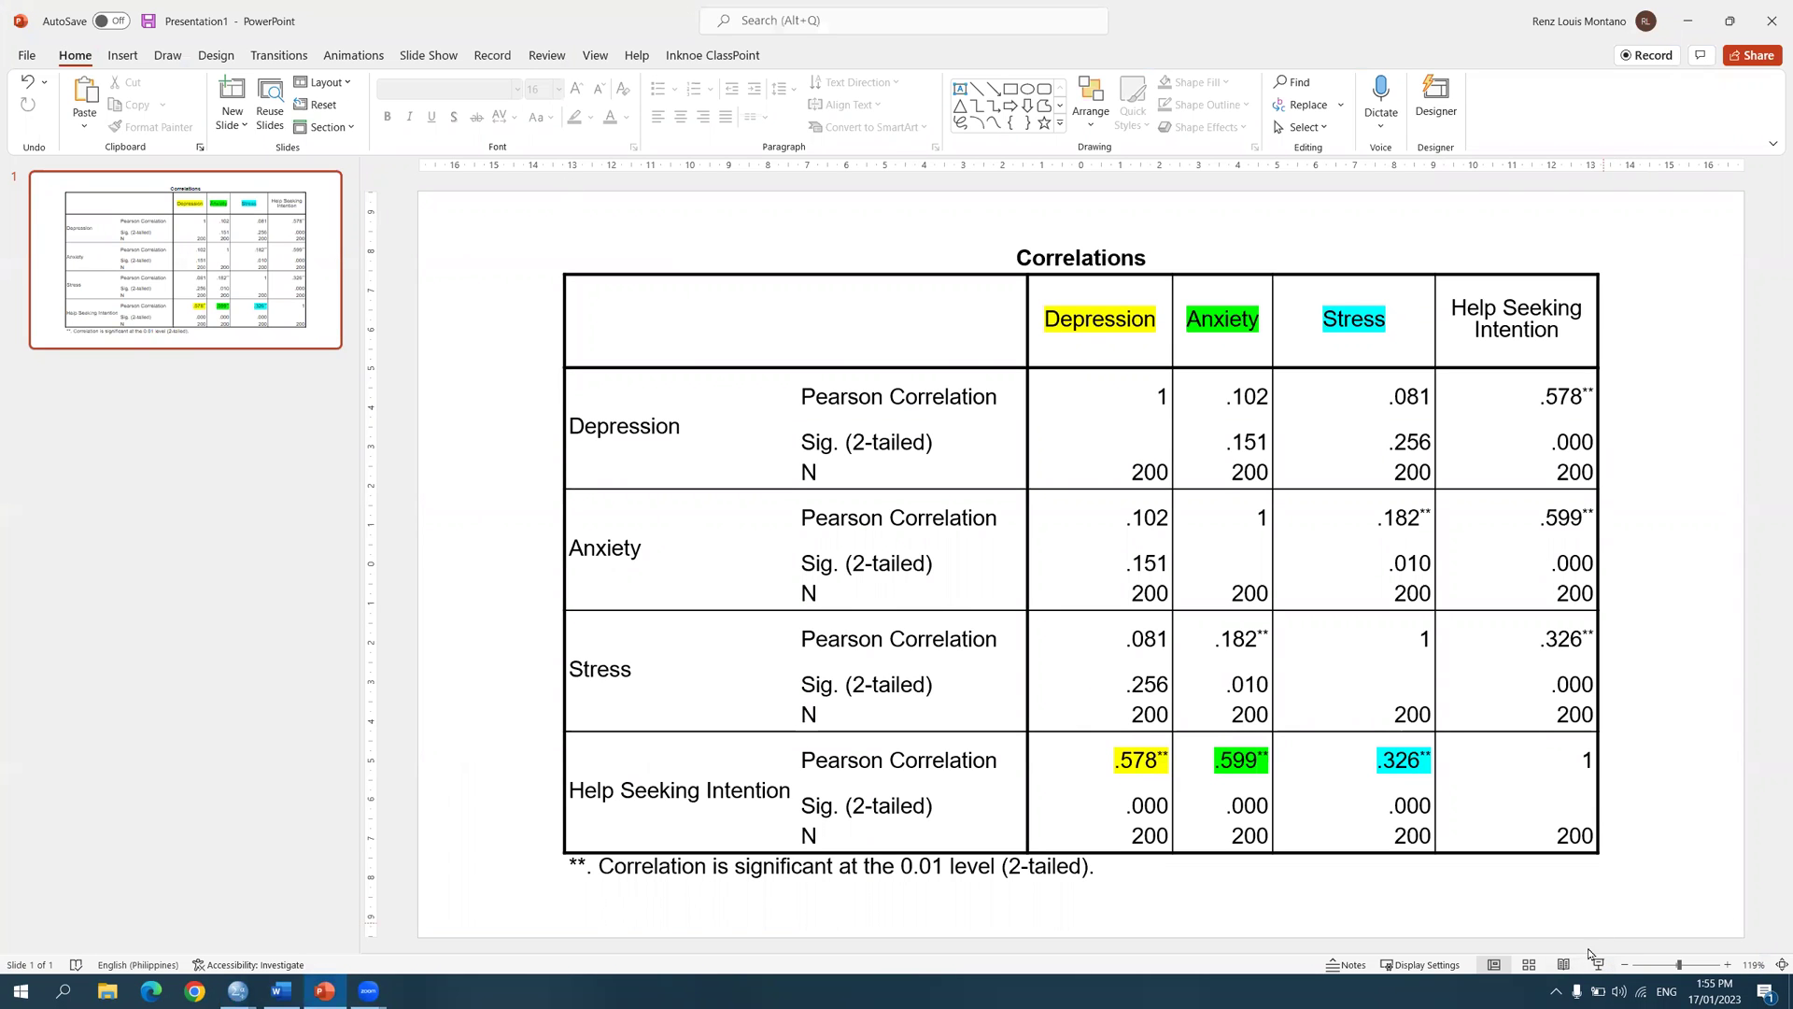
pyautogui.click(1606, 968)
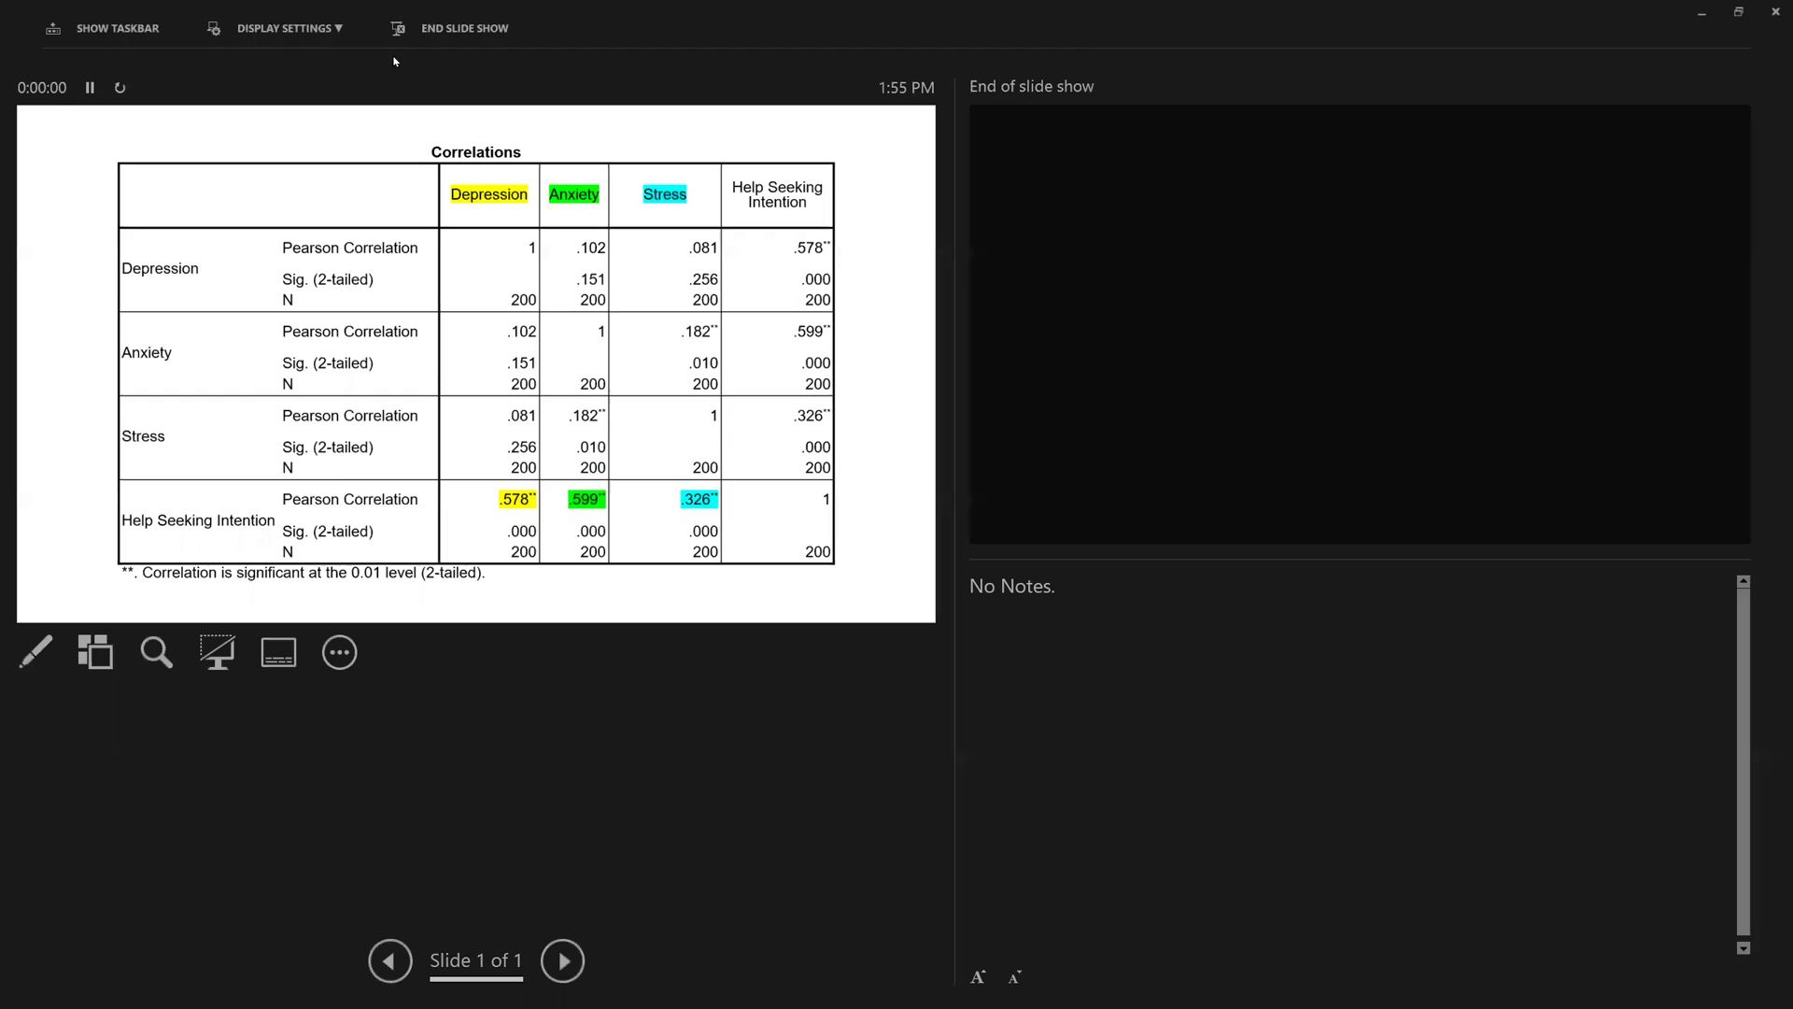
pyautogui.click(325, 35)
pyautogui.click(317, 63)
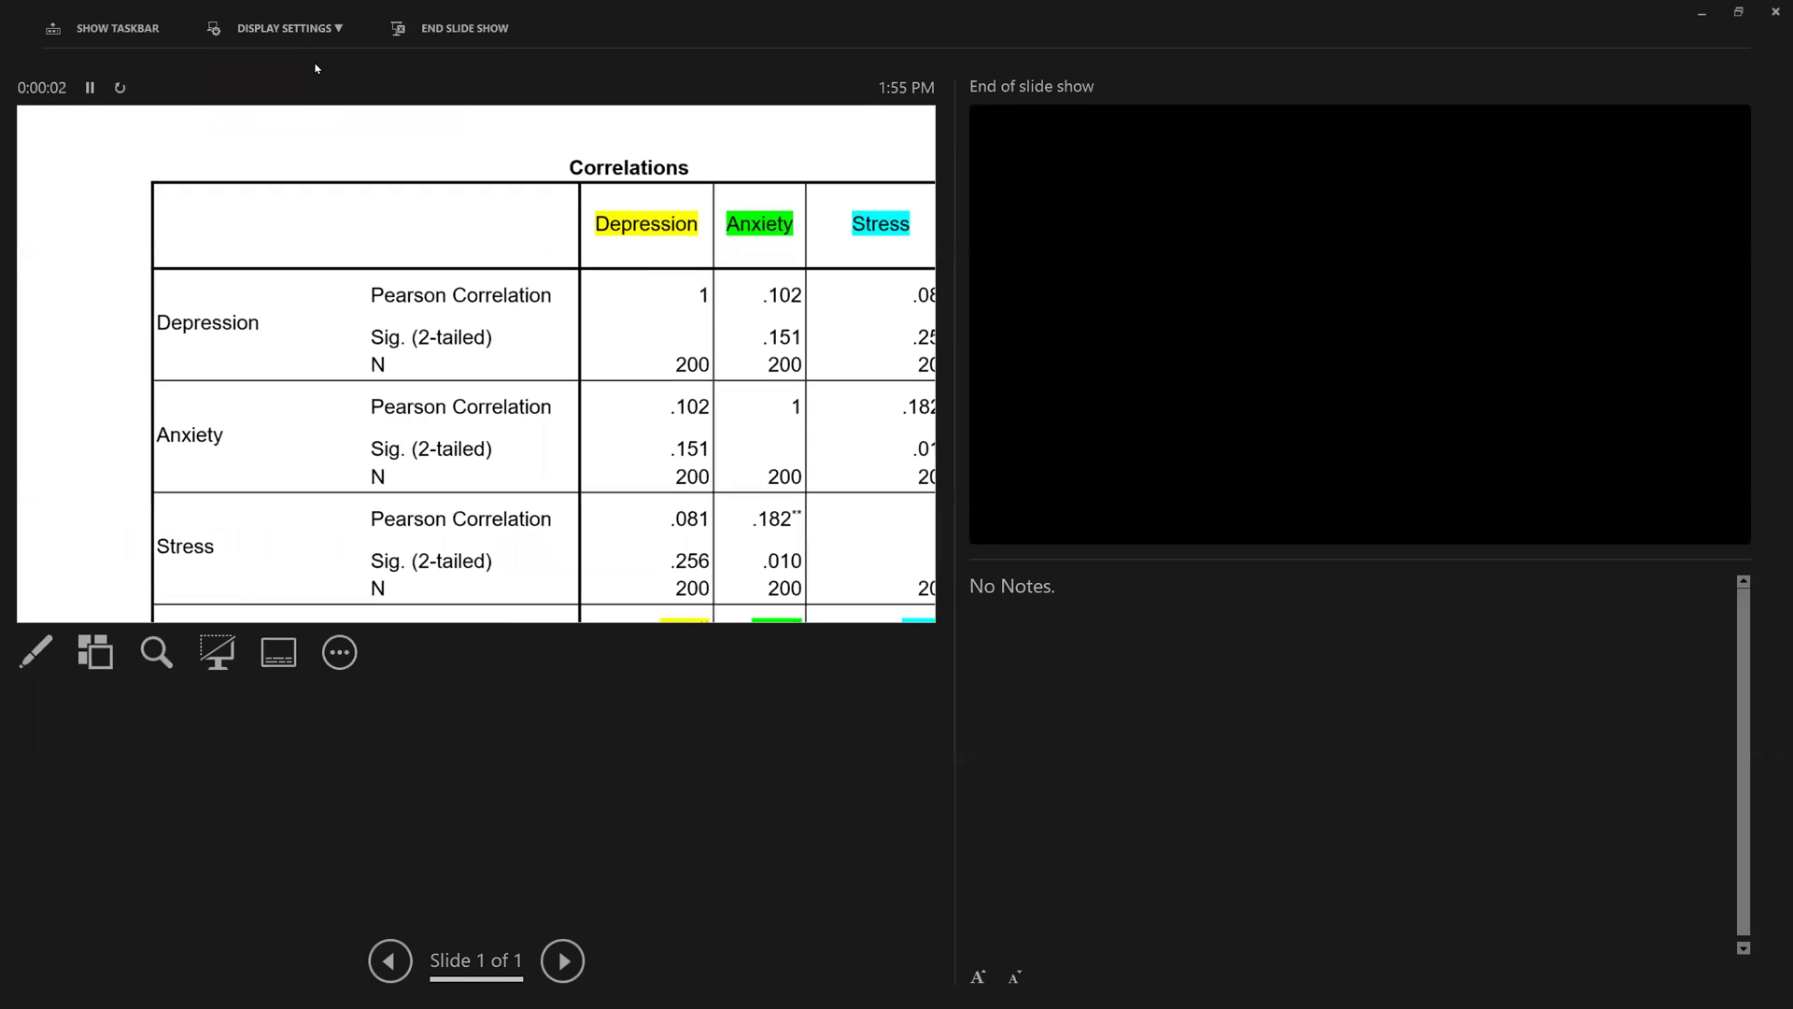